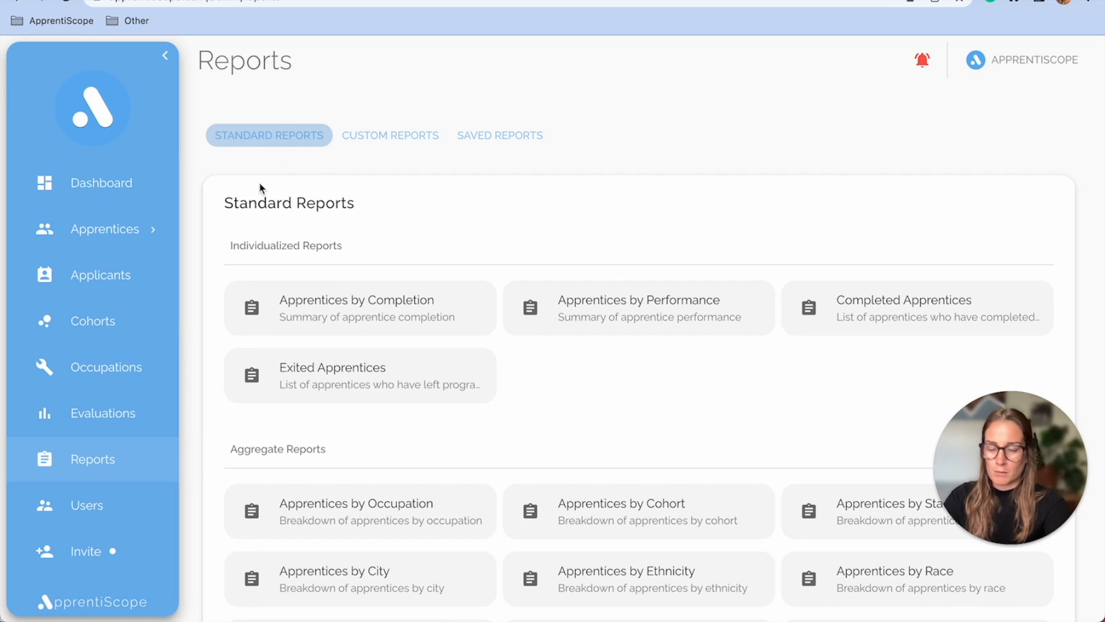
Look through the individualized and aggregate reports available among the standard reports.
{"action": "scroll", "coordinate": [259, 181], "scroll_direction": "down", "scroll_amount": 2}
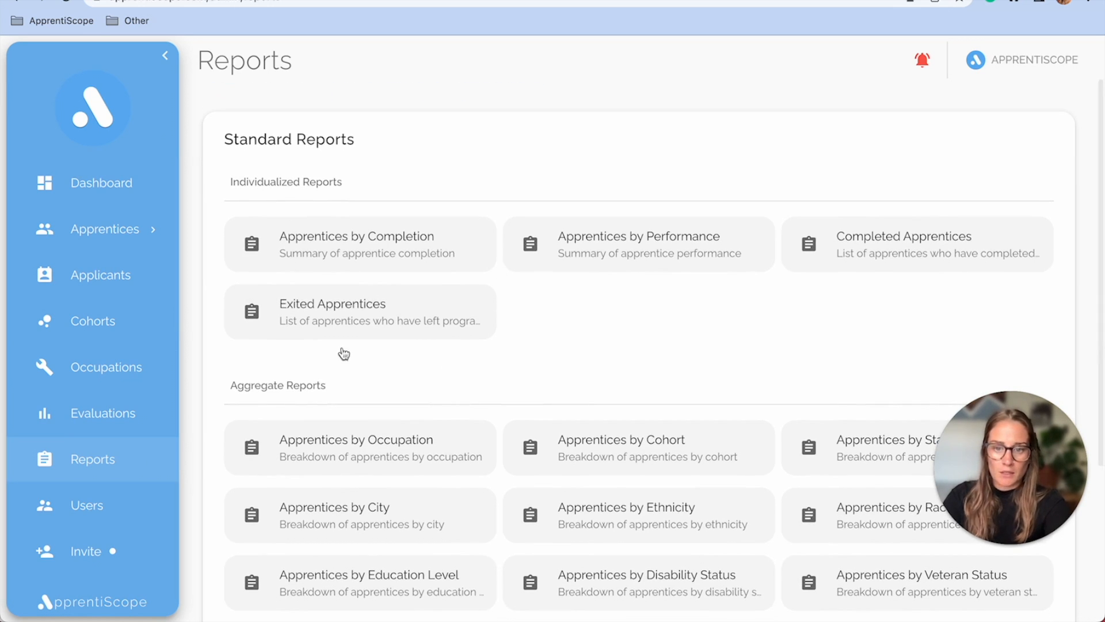
{"action": "scroll", "coordinate": [449, 451], "scroll_direction": "down", "scroll_amount": 4}
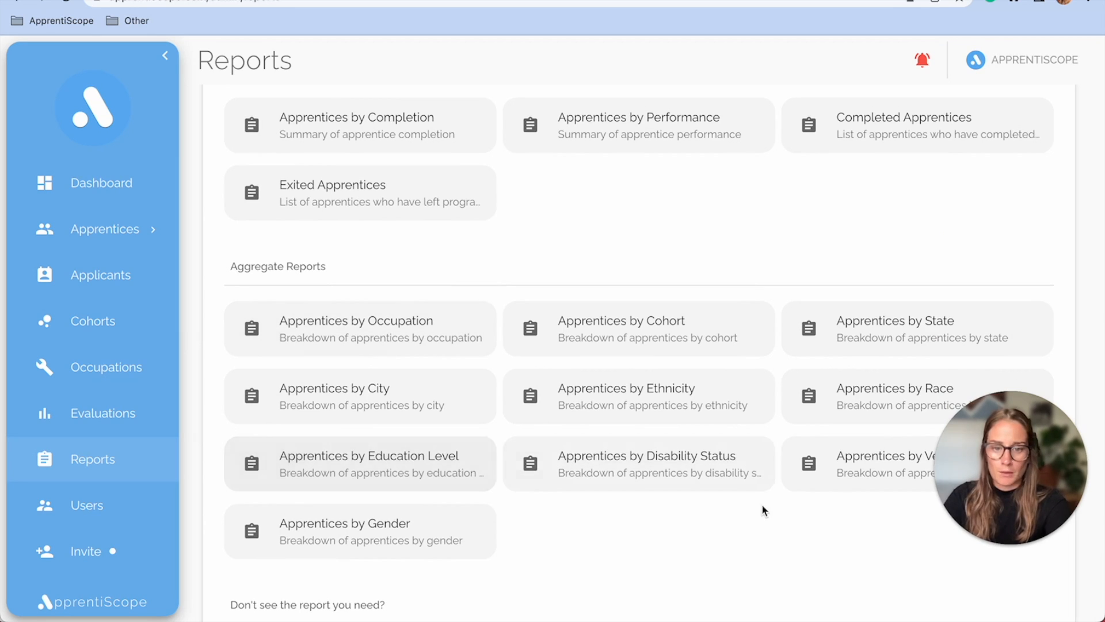
{"action": "left_click_drag", "start_coordinate": [1008, 482], "coordinate": [1012, 533]}
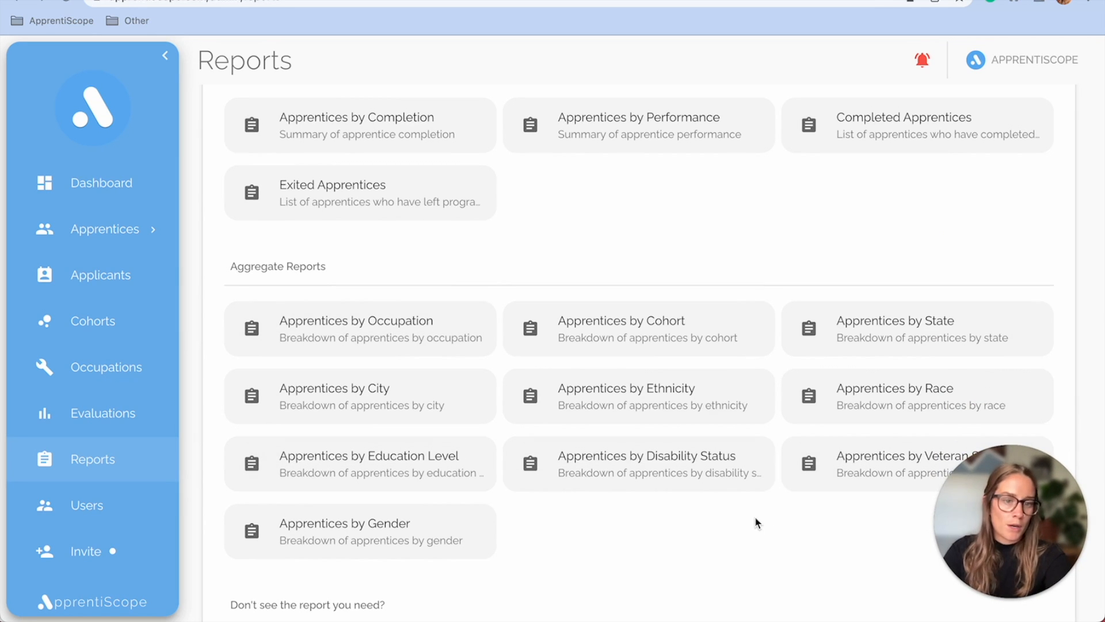
{"action": "scroll", "coordinate": [590, 292], "scroll_direction": "down", "scroll_amount": 2}
{"action": "scroll", "coordinate": [589, 292], "scroll_direction": "down", "scroll_amount": 2}
{"action": "scroll", "coordinate": [590, 292], "scroll_direction": "up", "scroll_amount": 6}
{"action": "scroll", "coordinate": [588, 293], "scroll_direction": "up", "scroll_amount": 3}
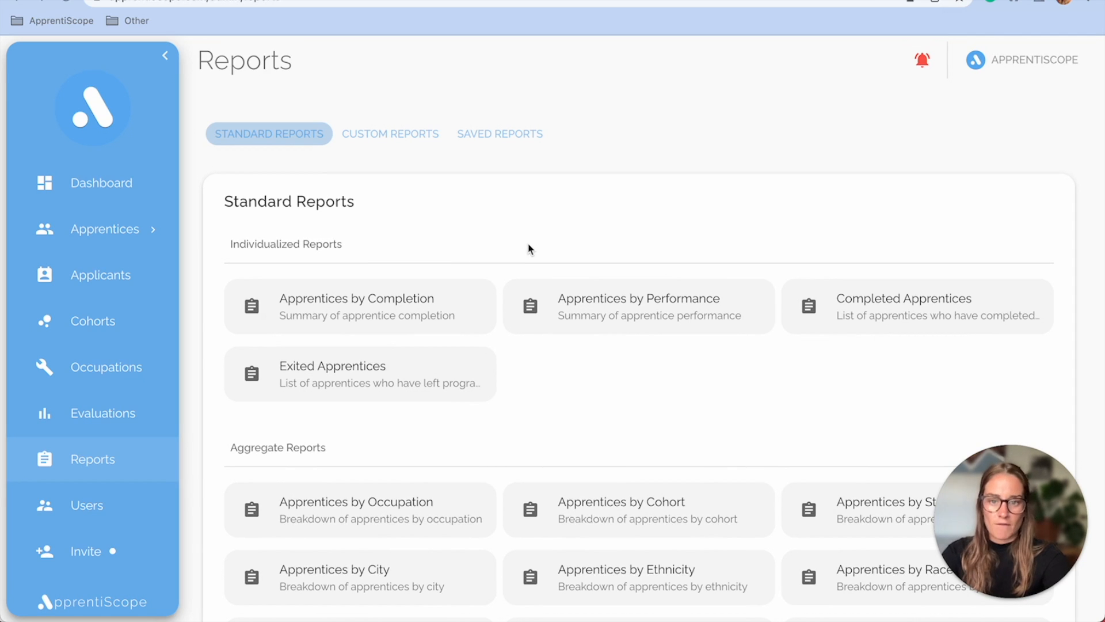
Start a custom report with Apprentices as the primary data and My Company as the scope.
{"action": "left_click", "coordinate": [390, 135]}
{"action": "left_click", "coordinate": [354, 141]}
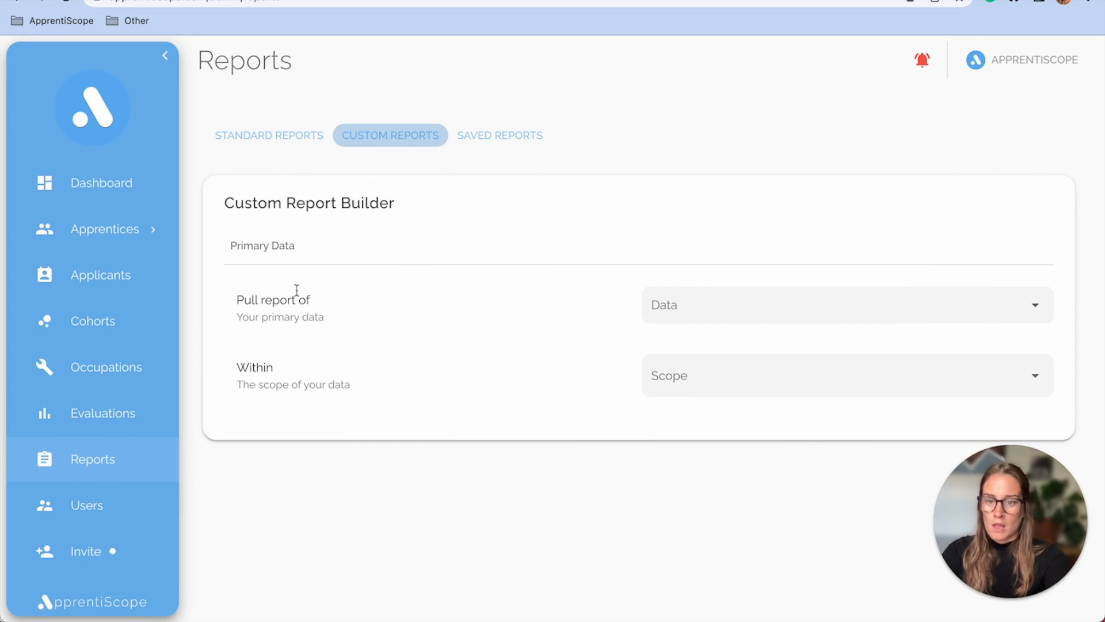
{"action": "left_click", "coordinate": [671, 295]}
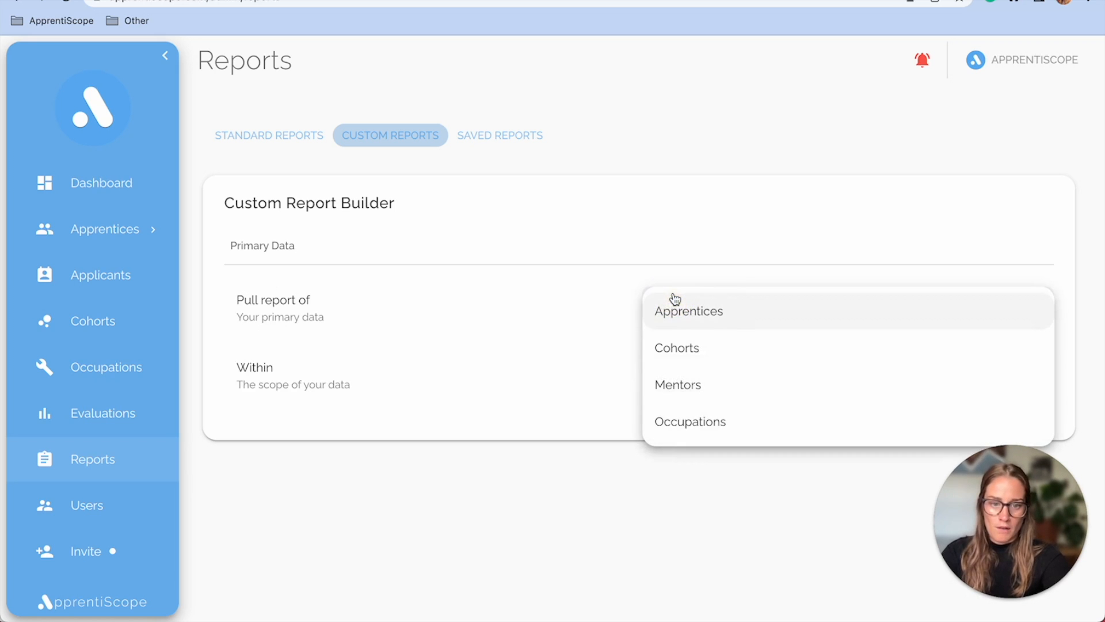
{"action": "left_click", "coordinate": [672, 312]}
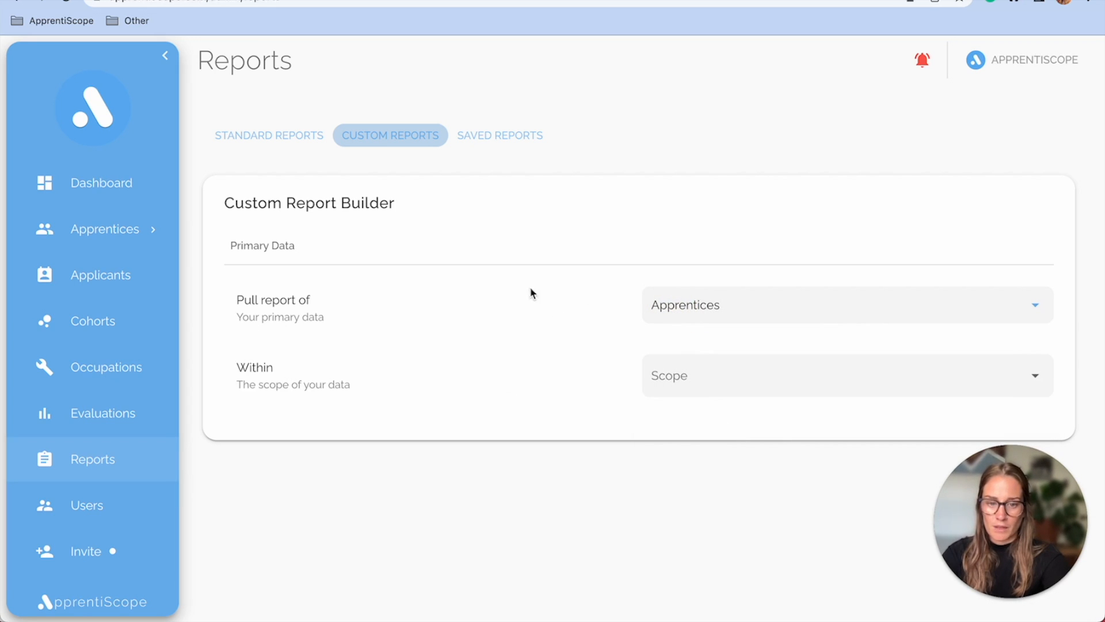
{"action": "left_click", "coordinate": [723, 377]}
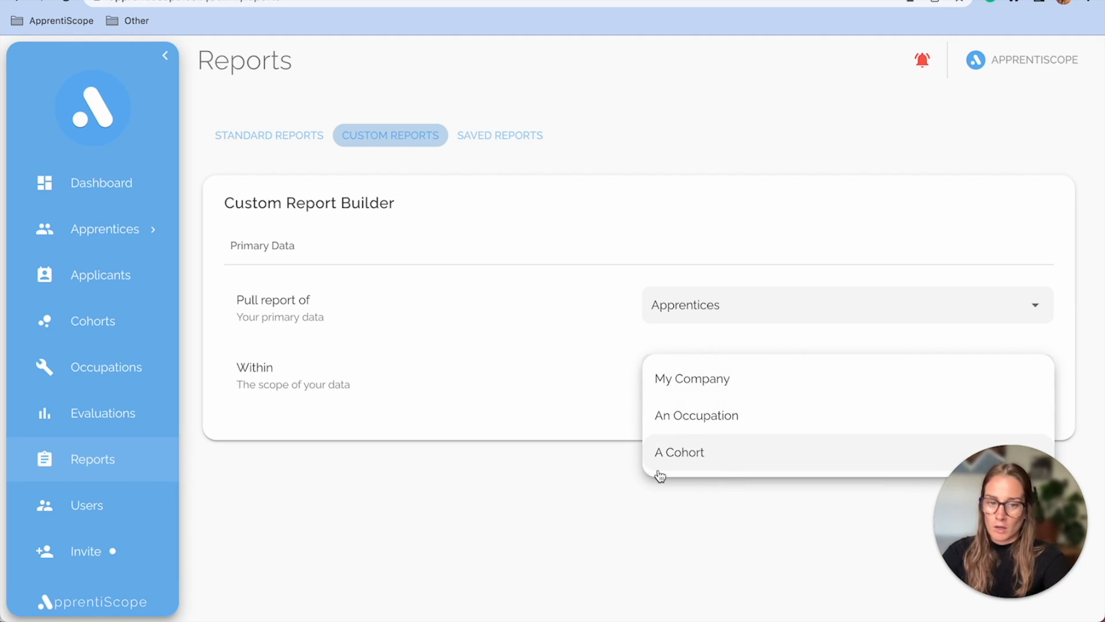
{"action": "key", "text": "XF86AudioMute"}
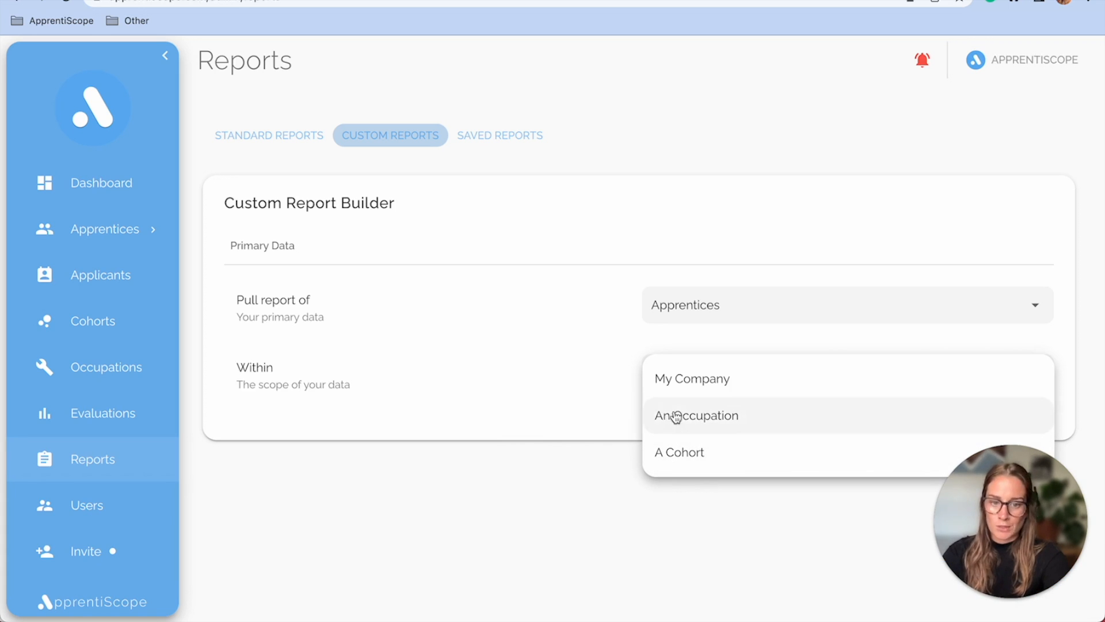
{"action": "left_click", "coordinate": [691, 381]}
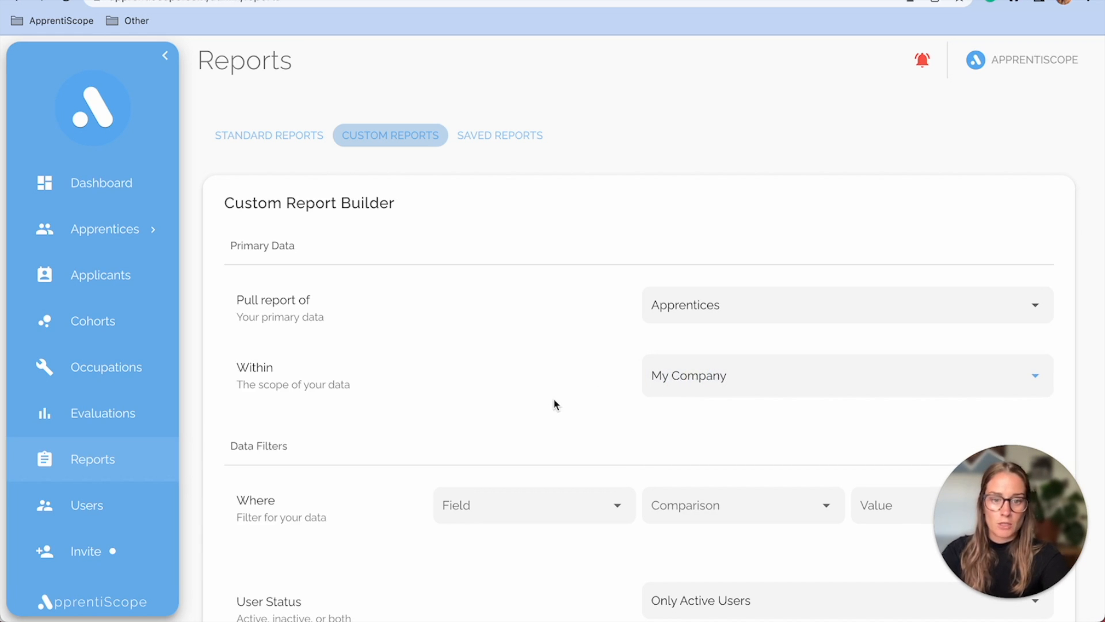
Examine the custom report's data filters and the available User Status options.
{"action": "scroll", "coordinate": [553, 398], "scroll_direction": "down", "scroll_amount": 3}
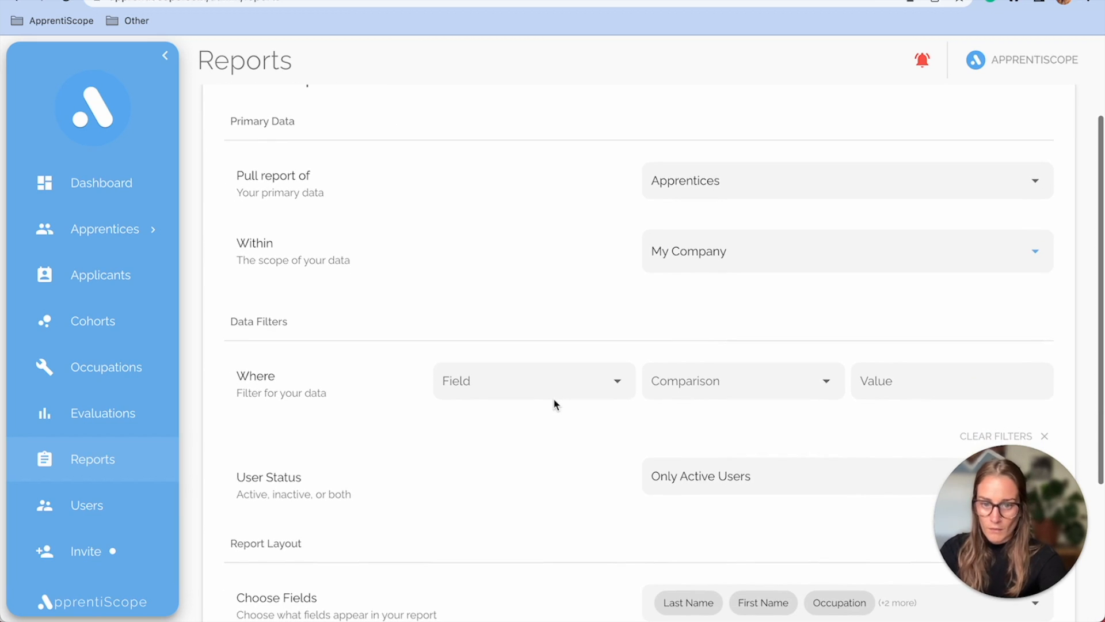
{"action": "scroll", "coordinate": [554, 398], "scroll_direction": "down", "scroll_amount": 2}
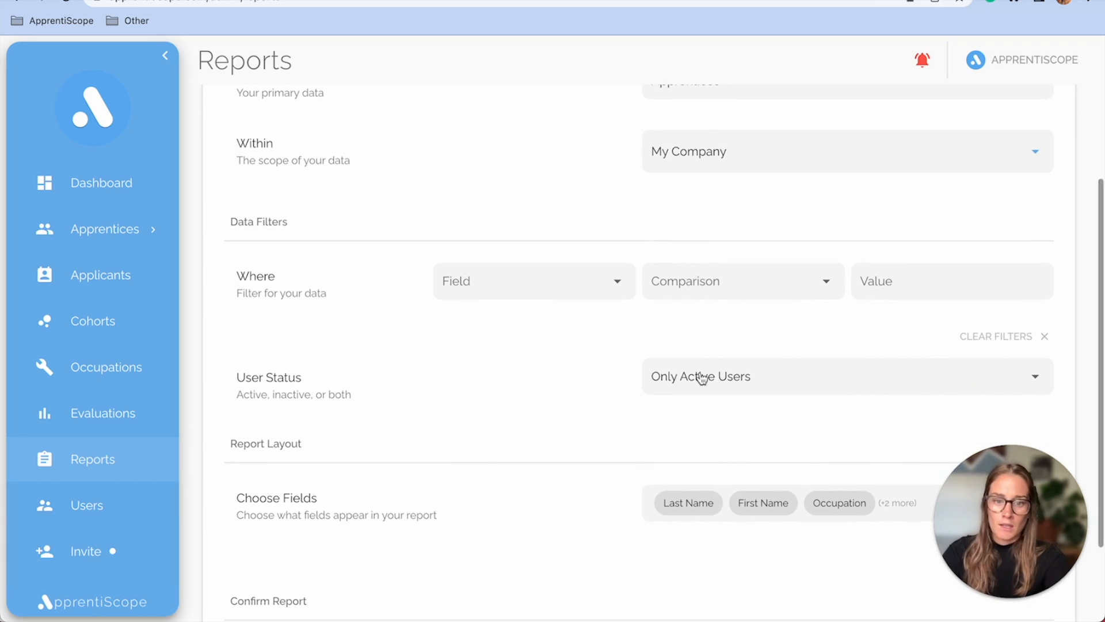
{"action": "left_click", "coordinate": [683, 375]}
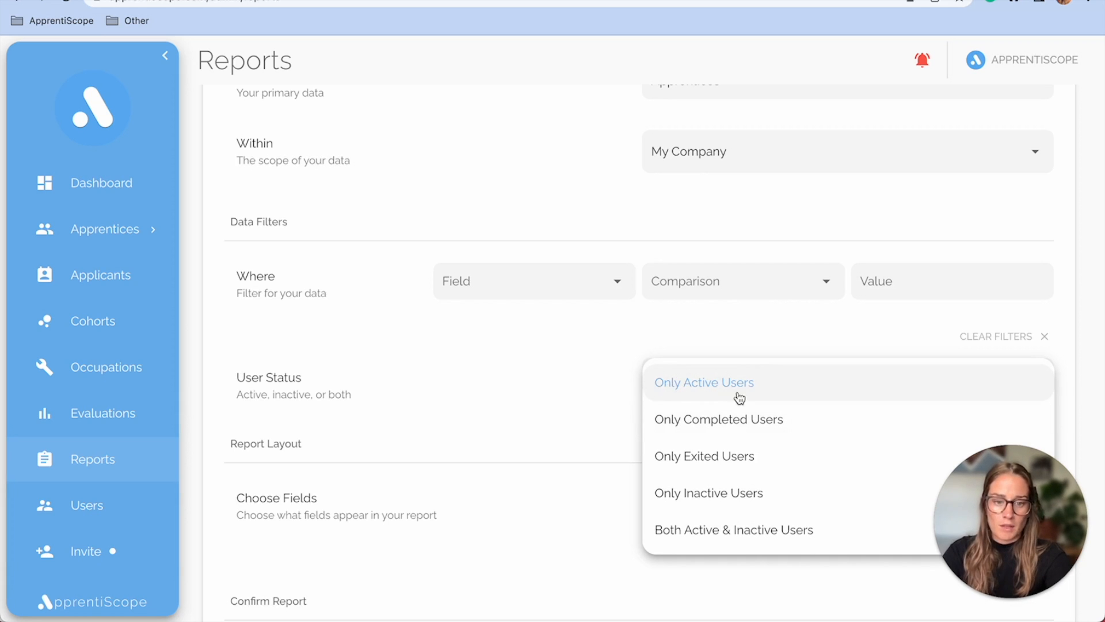
{"action": "left_click", "coordinate": [493, 432]}
Add the Email field to the custom report's layout.
{"action": "scroll", "coordinate": [493, 432], "scroll_direction": "down", "scroll_amount": 2}
{"action": "scroll", "coordinate": [492, 432], "scroll_direction": "down", "scroll_amount": 1}
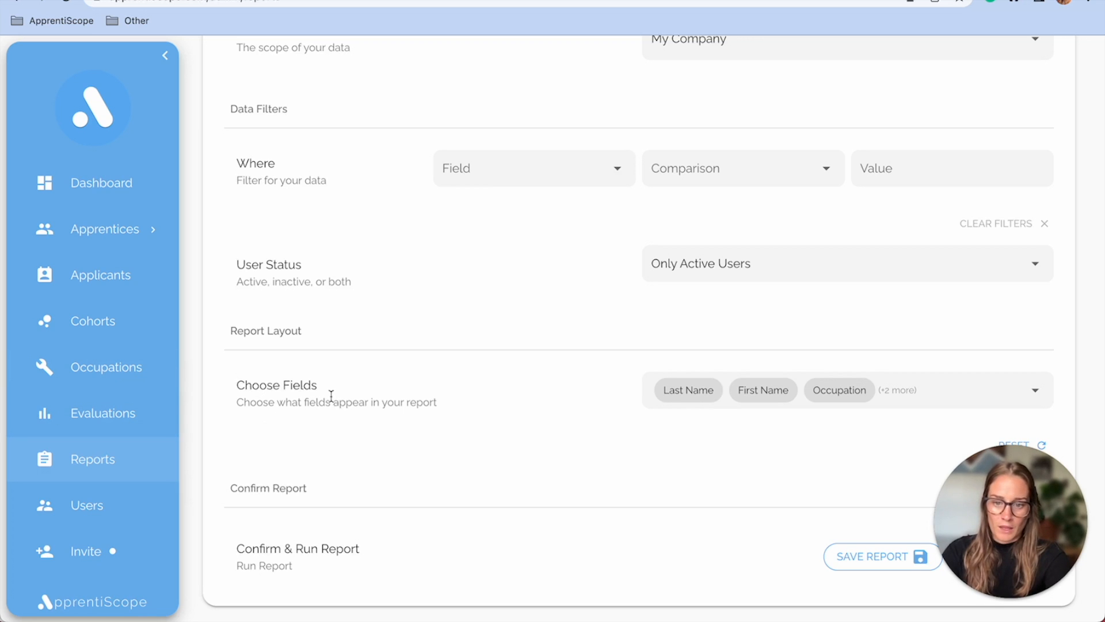
{"action": "left_click", "coordinate": [926, 394]}
{"action": "scroll", "coordinate": [810, 496], "scroll_direction": "down", "scroll_amount": 3}
{"action": "scroll", "coordinate": [811, 497], "scroll_direction": "up", "scroll_amount": 3}
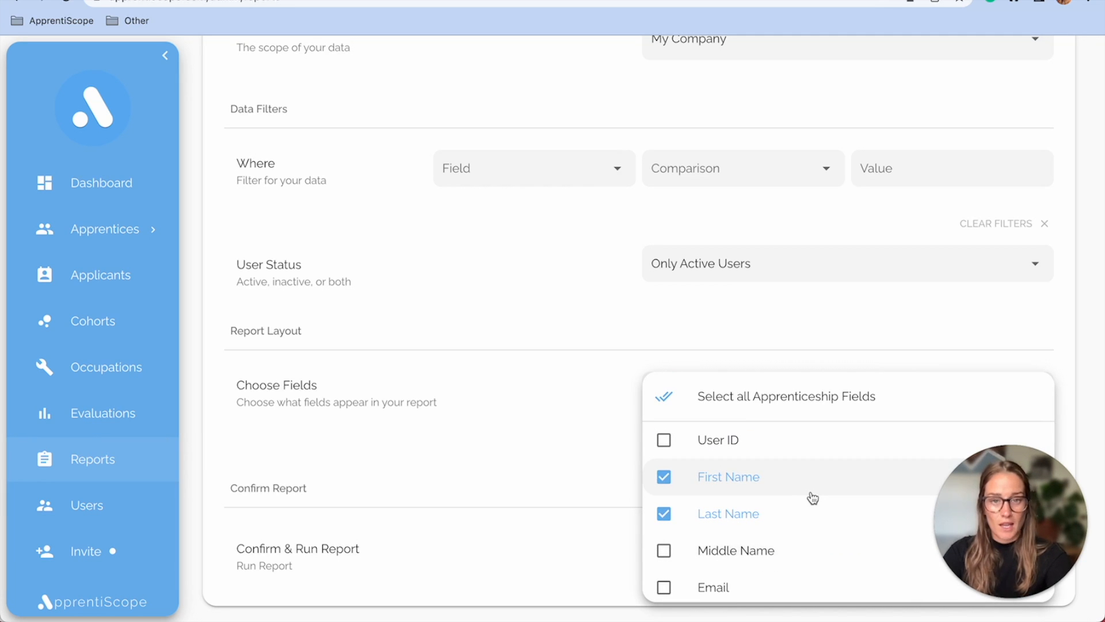
{"action": "scroll", "coordinate": [810, 496], "scroll_direction": "down", "scroll_amount": 1}
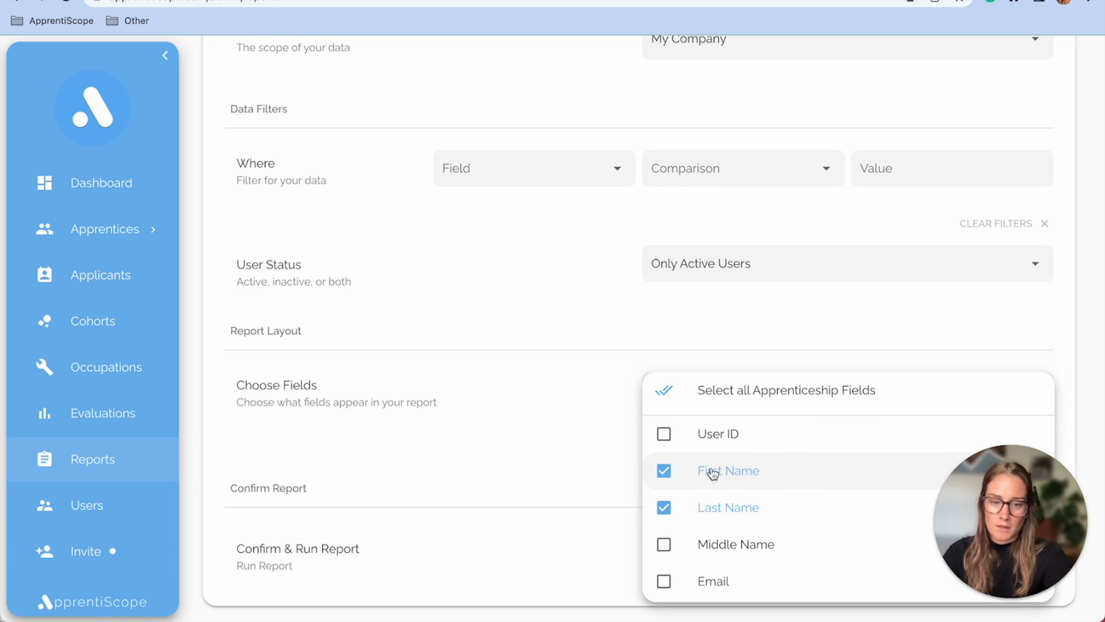
{"action": "scroll", "coordinate": [695, 509], "scroll_direction": "down", "scroll_amount": 3}
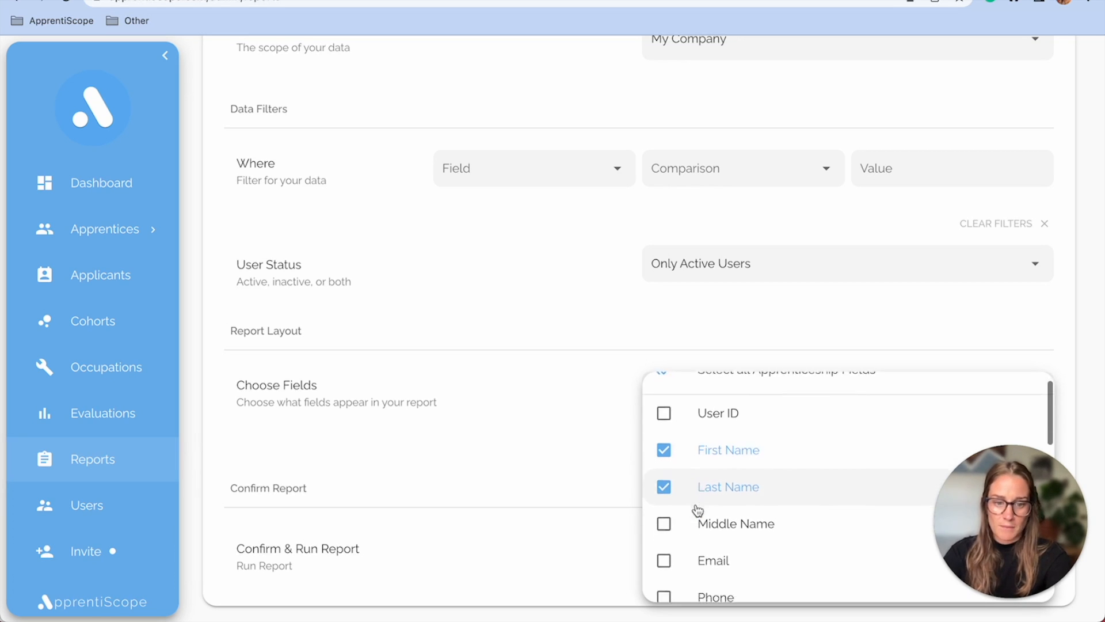
{"action": "left_click", "coordinate": [687, 503]}
{"action": "scroll", "coordinate": [687, 503], "scroll_direction": "down", "scroll_amount": 4}
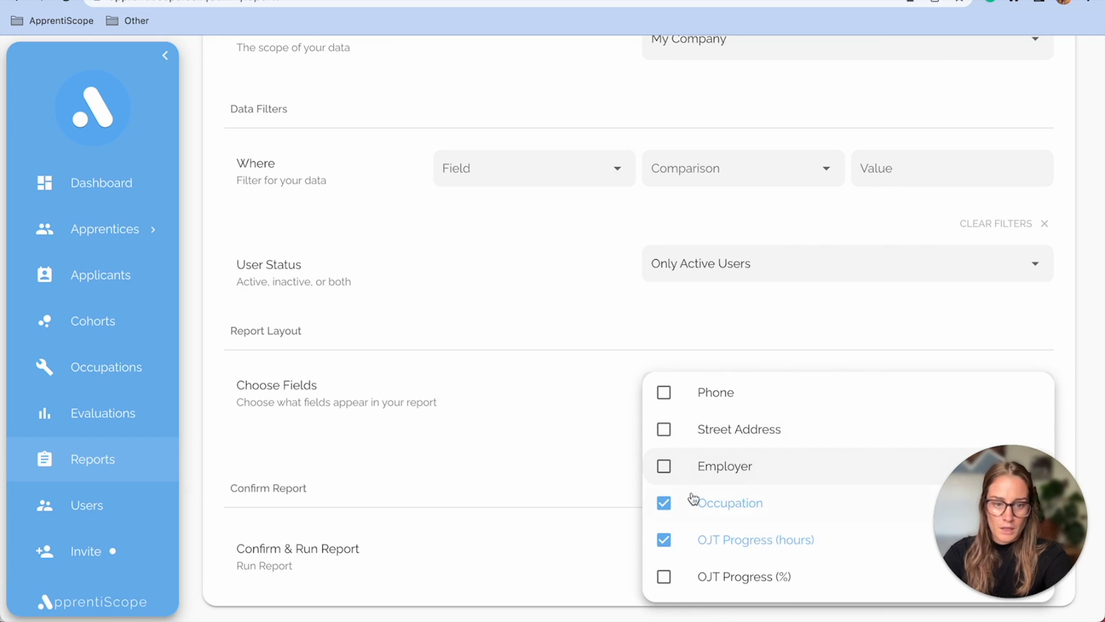
Add RTI Progress (hours) and Program Start Date to the report's fields, and check the remaining available fields.
{"action": "scroll", "coordinate": [688, 495], "scroll_direction": "down", "scroll_amount": 3}
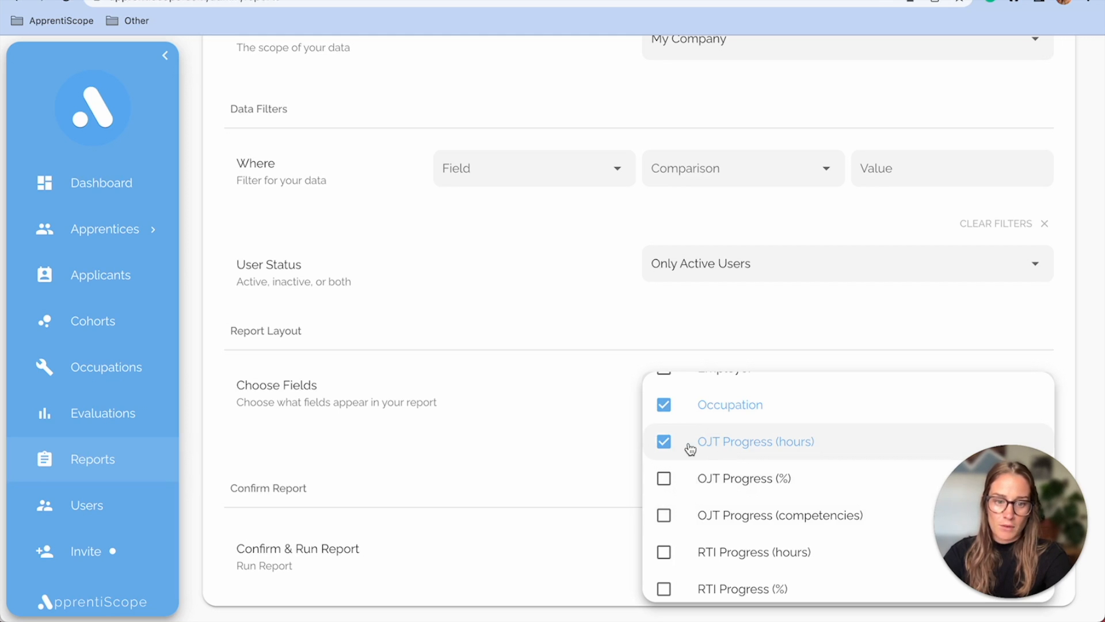
{"action": "scroll", "coordinate": [690, 449], "scroll_direction": "down", "scroll_amount": 2}
{"action": "left_click", "coordinate": [687, 509]}
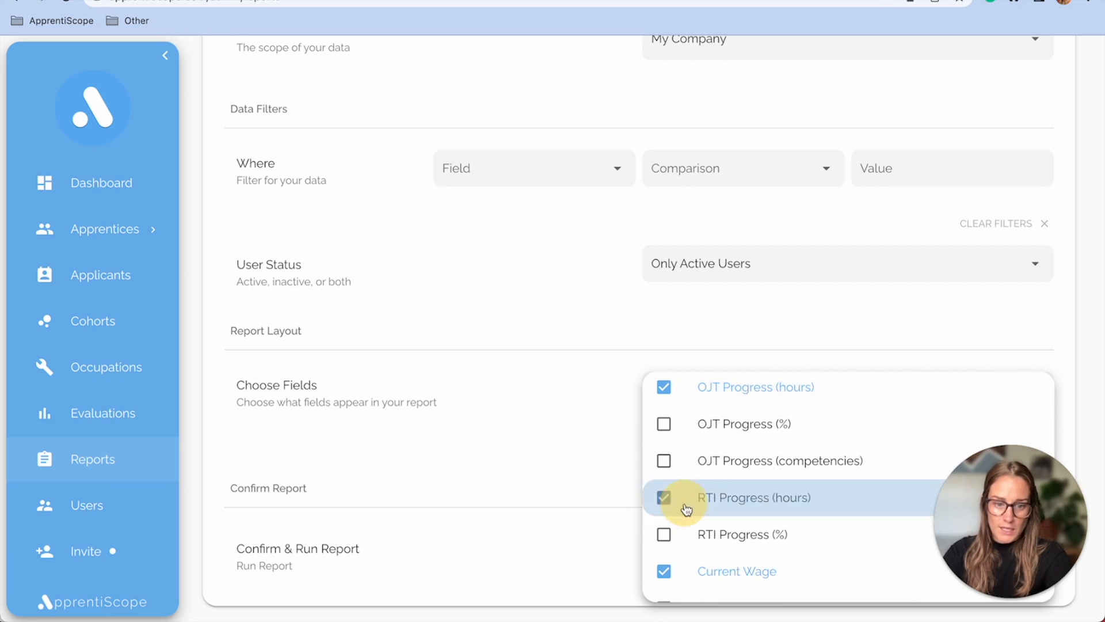
{"action": "scroll", "coordinate": [686, 510], "scroll_direction": "down", "scroll_amount": 3}
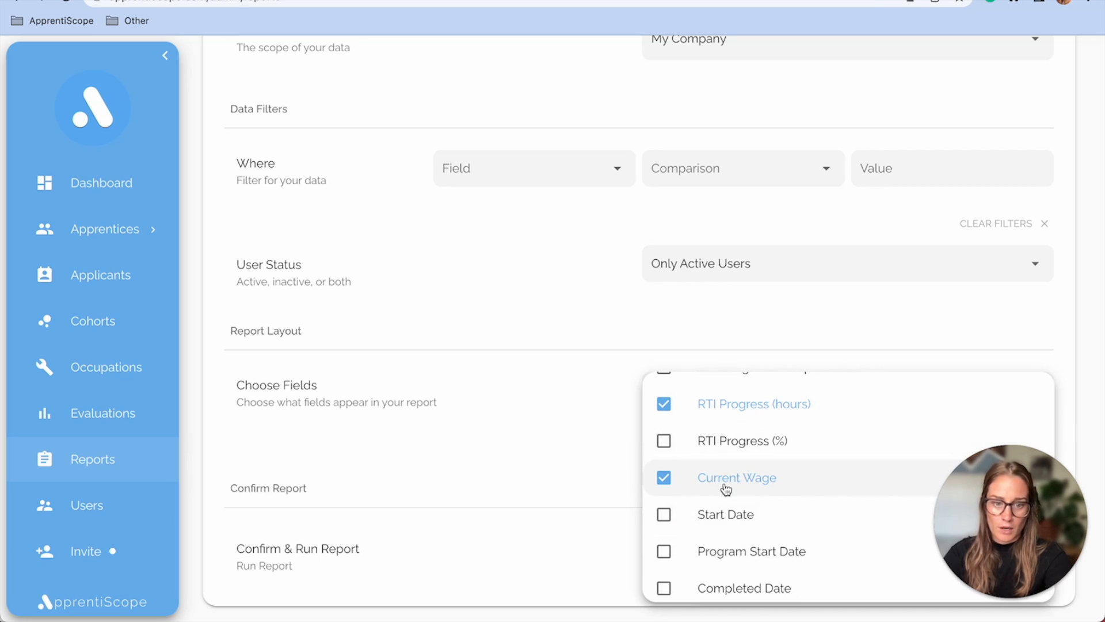
{"action": "scroll", "coordinate": [698, 530], "scroll_direction": "down", "scroll_amount": 2}
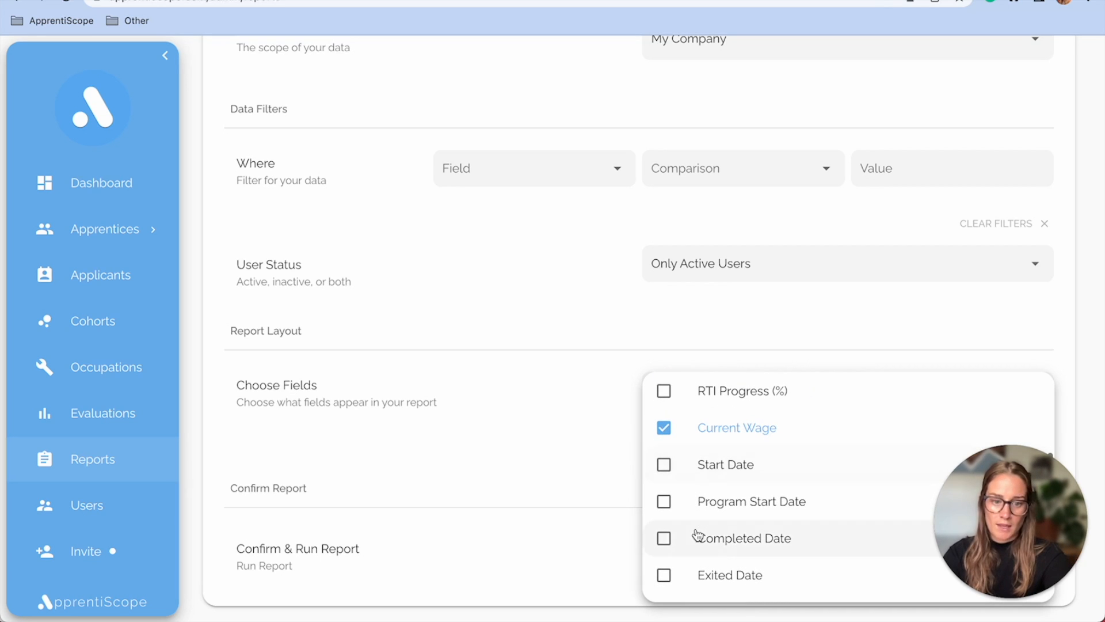
{"action": "left_click", "coordinate": [703, 510]}
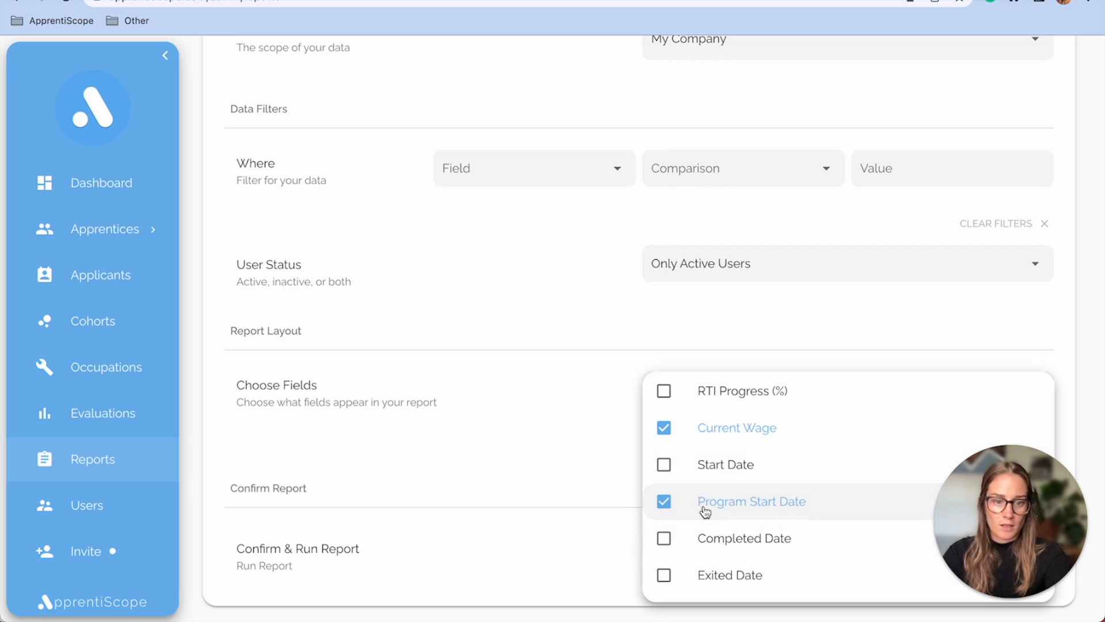
{"action": "scroll", "coordinate": [704, 512], "scroll_direction": "down", "scroll_amount": 6}
{"action": "scroll", "coordinate": [705, 511], "scroll_direction": "down", "scroll_amount": 10}
{"action": "scroll", "coordinate": [705, 511], "scroll_direction": "down", "scroll_amount": 9}
{"action": "scroll", "coordinate": [705, 512], "scroll_direction": "up", "scroll_amount": 18}
{"action": "scroll", "coordinate": [705, 512], "scroll_direction": "up", "scroll_amount": 4}
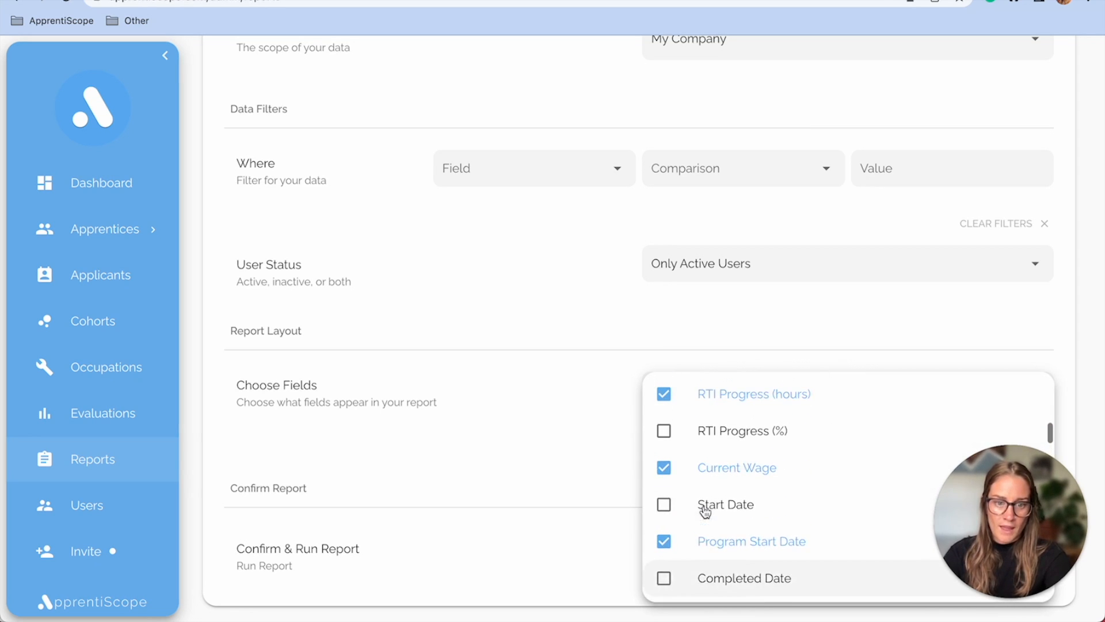
{"action": "left_click", "coordinate": [581, 475]}
Run the custom apprentice report and view its download format options.
{"action": "left_click_drag", "start_coordinate": [1024, 548], "coordinate": [1022, 390]}
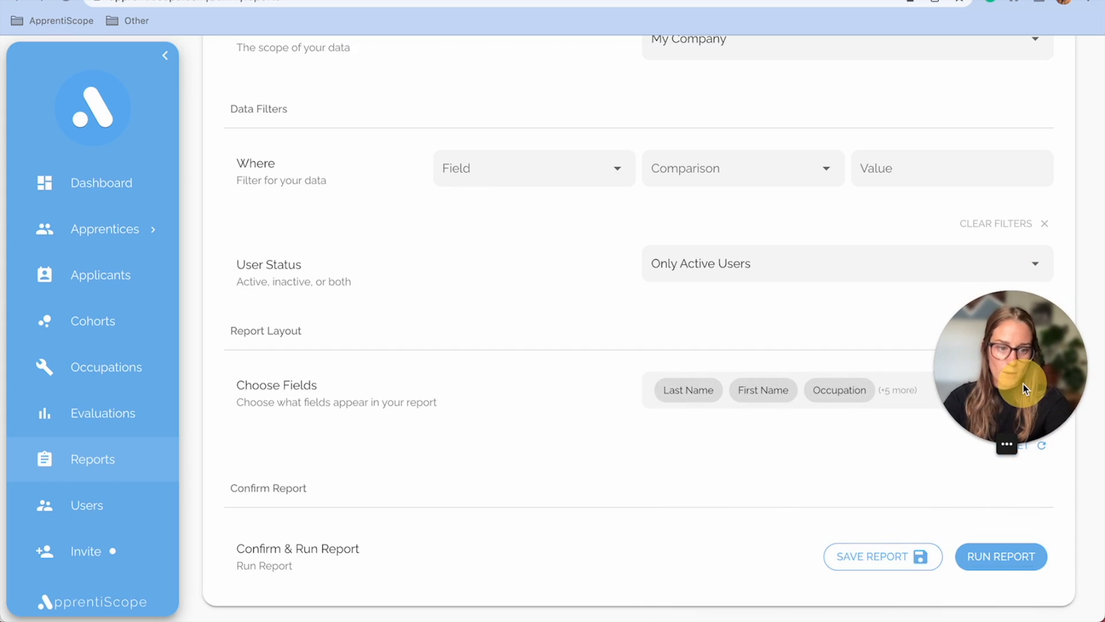
{"action": "left_click", "coordinate": [991, 556]}
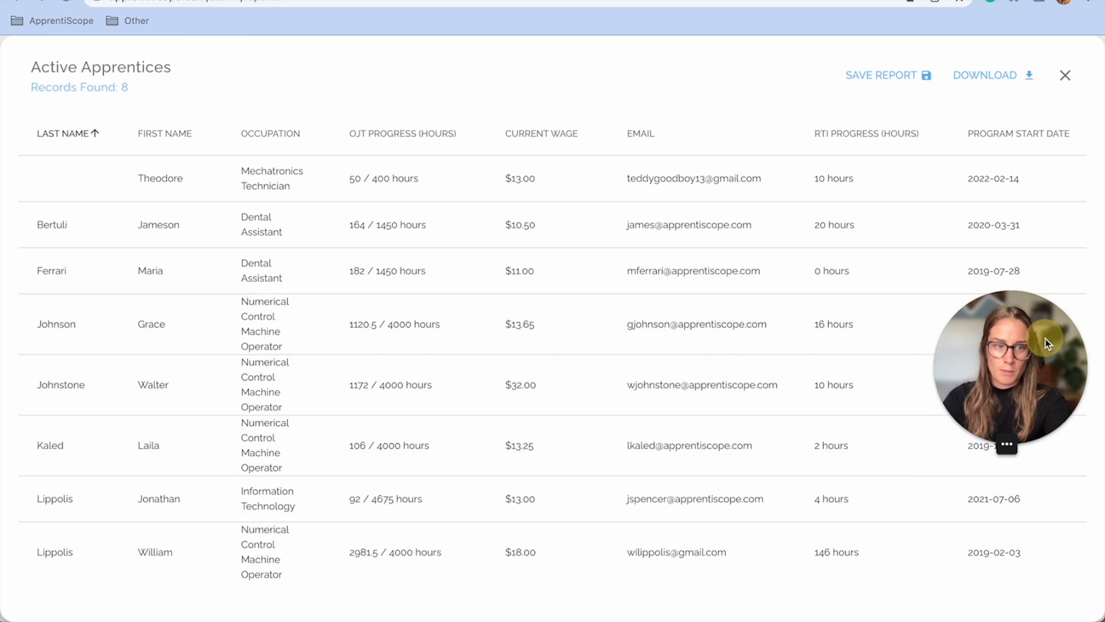
{"action": "left_click_drag", "start_coordinate": [1045, 338], "coordinate": [1045, 494]}
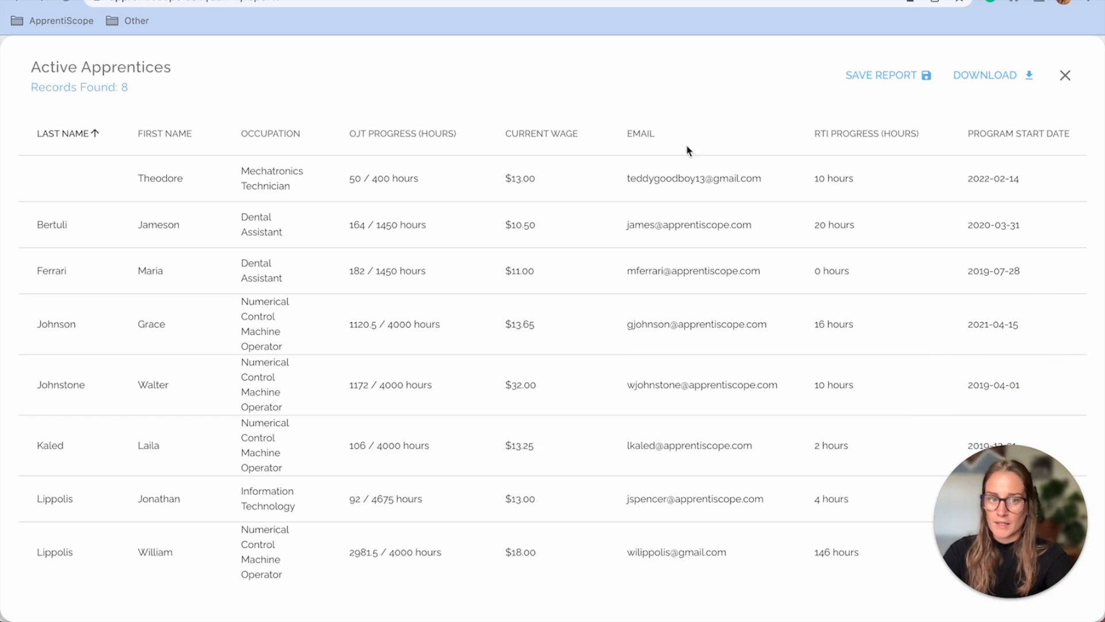
{"action": "left_click", "coordinate": [980, 78]}
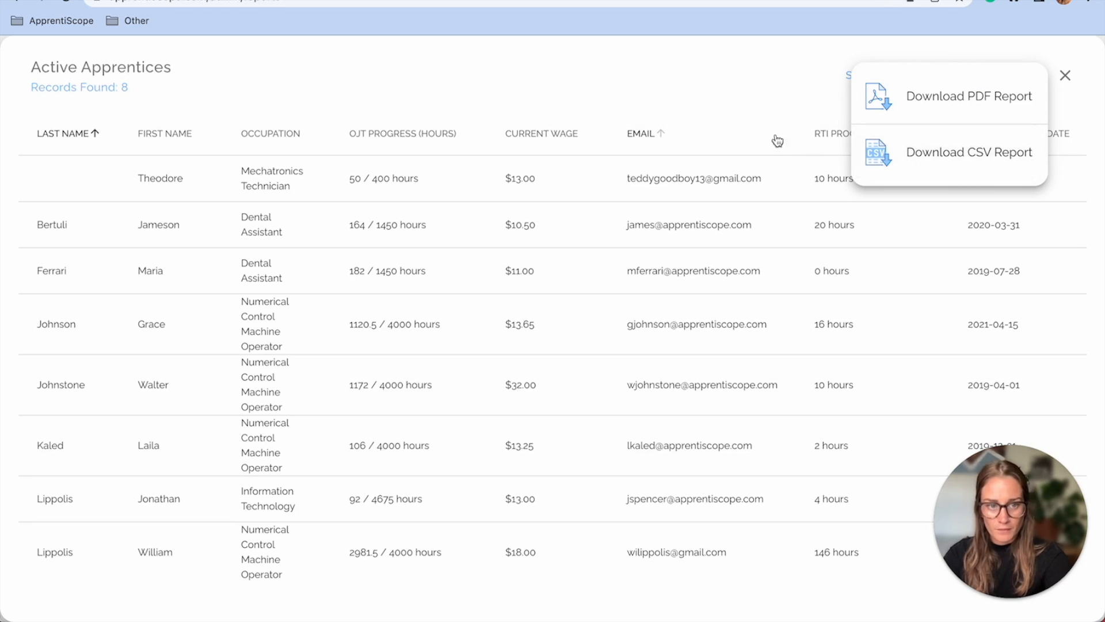
{"action": "left_click", "coordinate": [735, 88]}
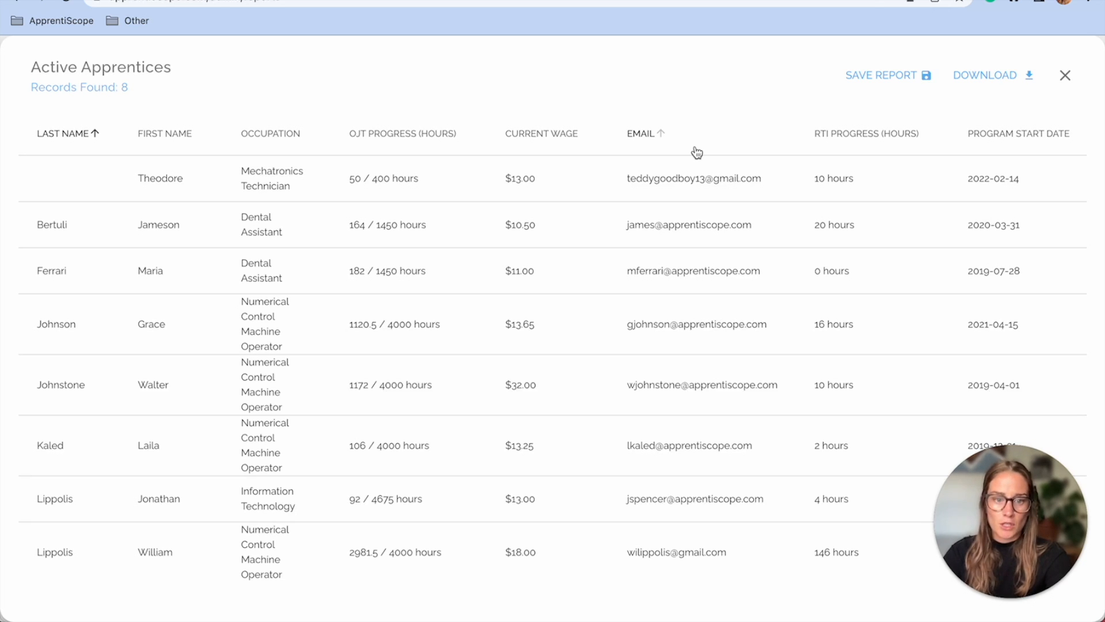
Save the generated Active Apprentices report and close its results.
{"action": "left_click", "coordinate": [880, 80]}
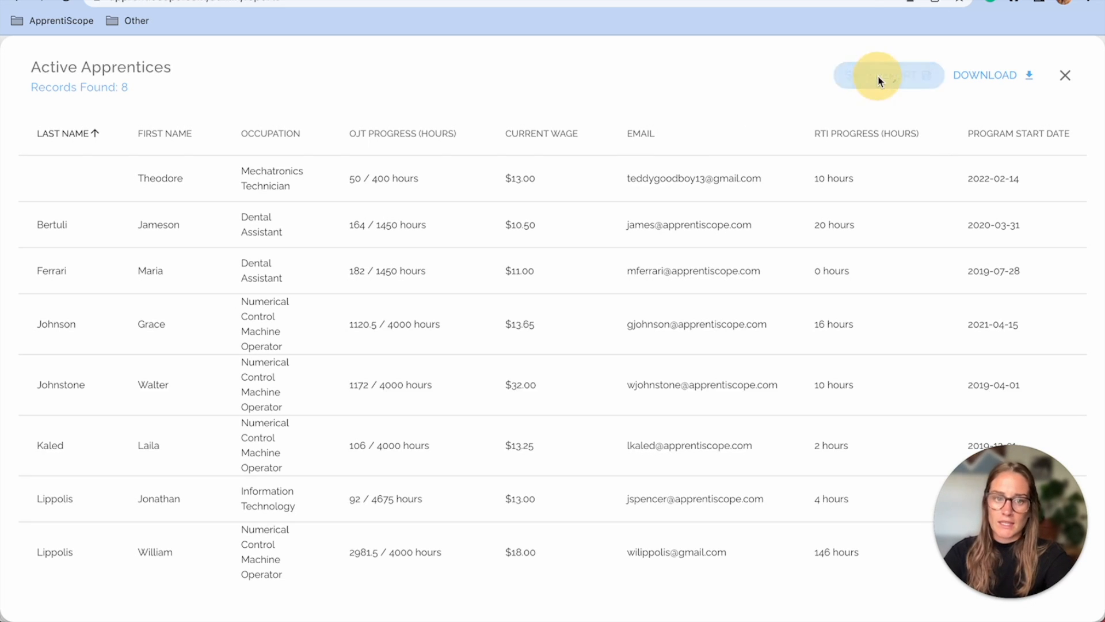
{"action": "left_click", "coordinate": [1066, 77]}
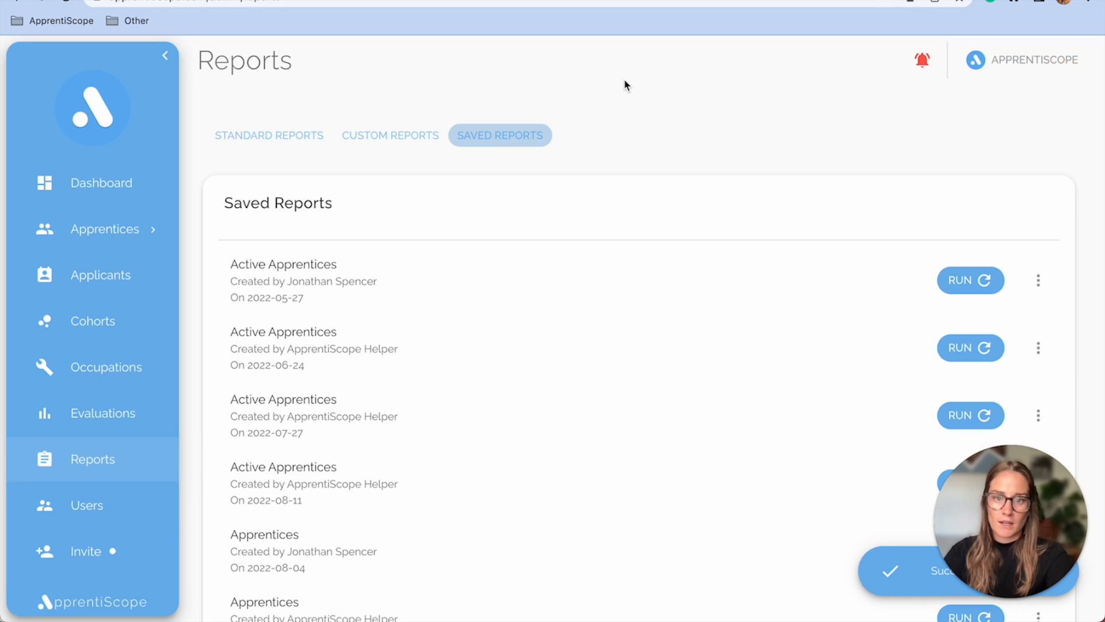
Open the sharing settings of the saved Active Apprentices report dated 2022-08-11 and examine its report title.
{"action": "scroll", "coordinate": [518, 188], "scroll_direction": "down", "scroll_amount": 2}
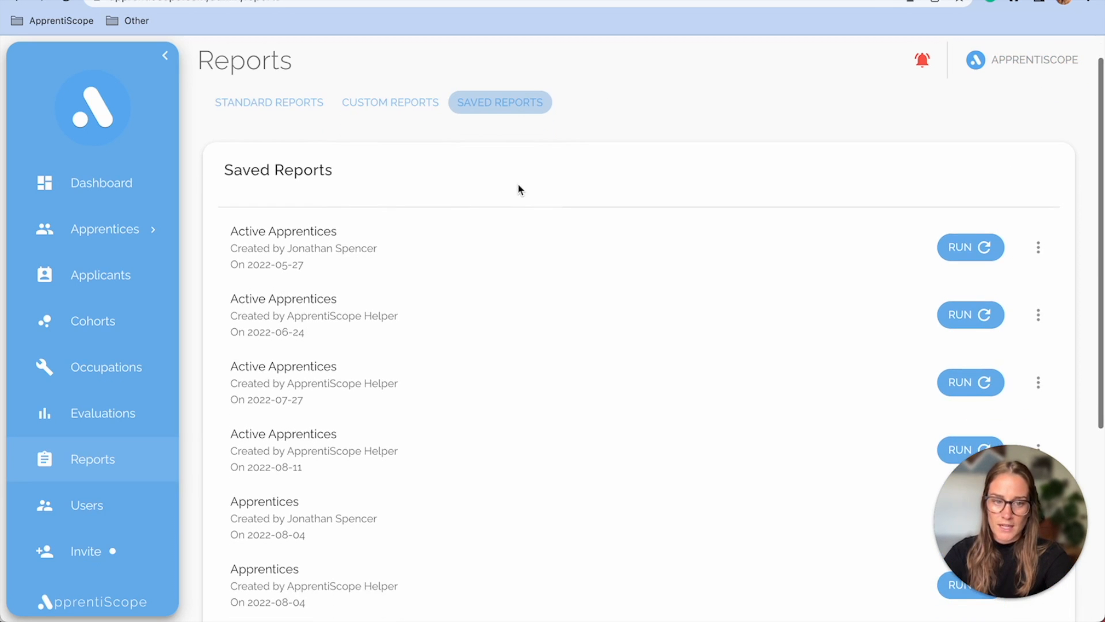
{"action": "scroll", "coordinate": [517, 188], "scroll_direction": "down", "scroll_amount": 3}
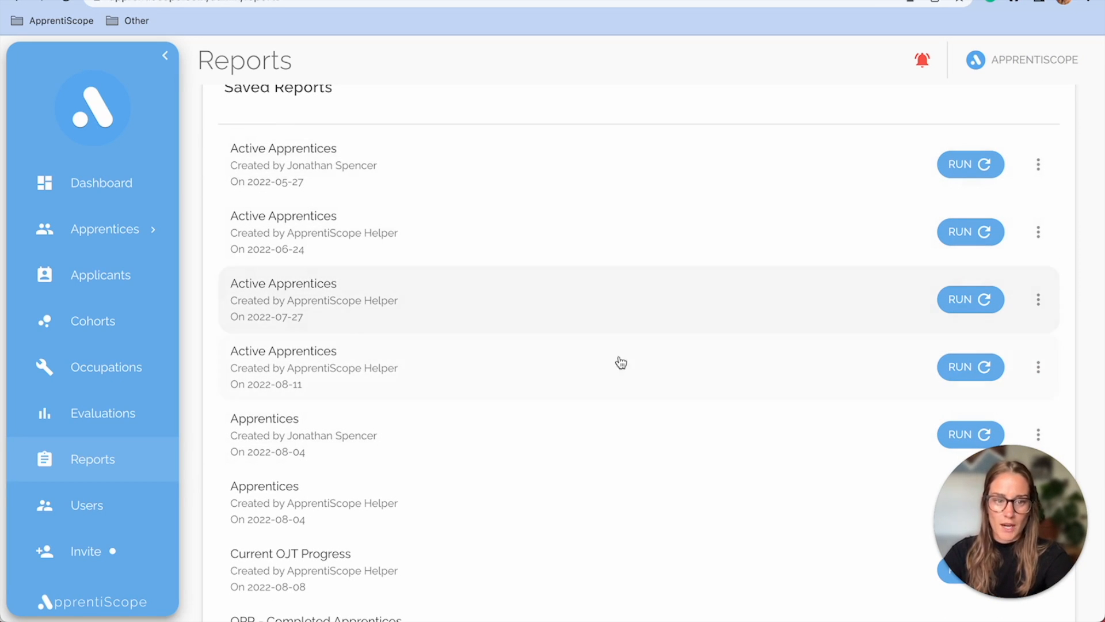
{"action": "left_click", "coordinate": [1037, 368]}
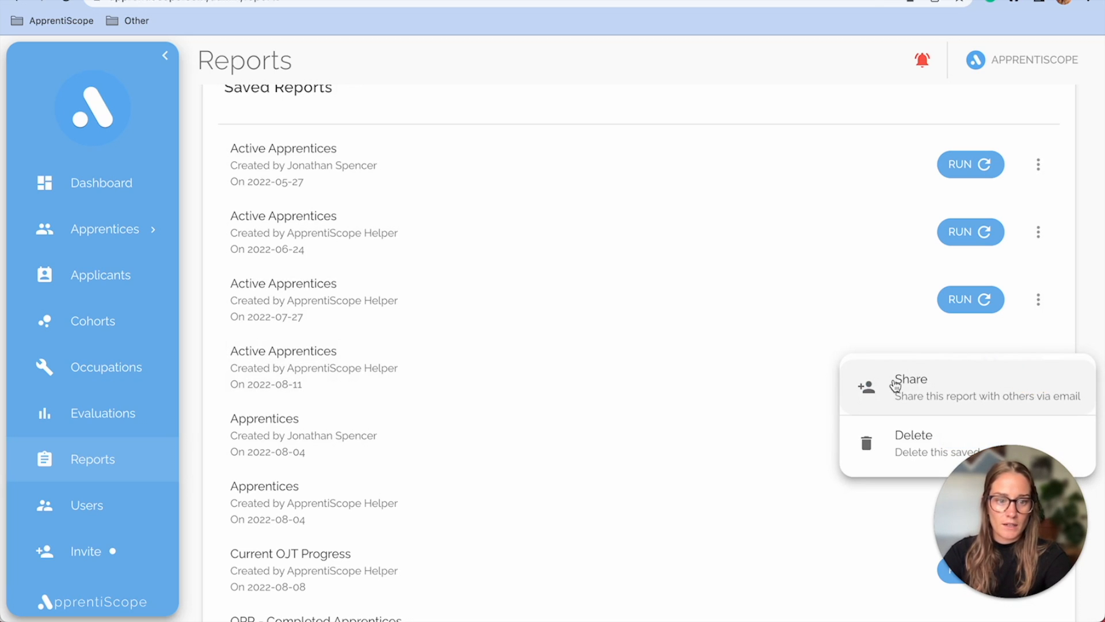
{"action": "left_click", "coordinate": [896, 385]}
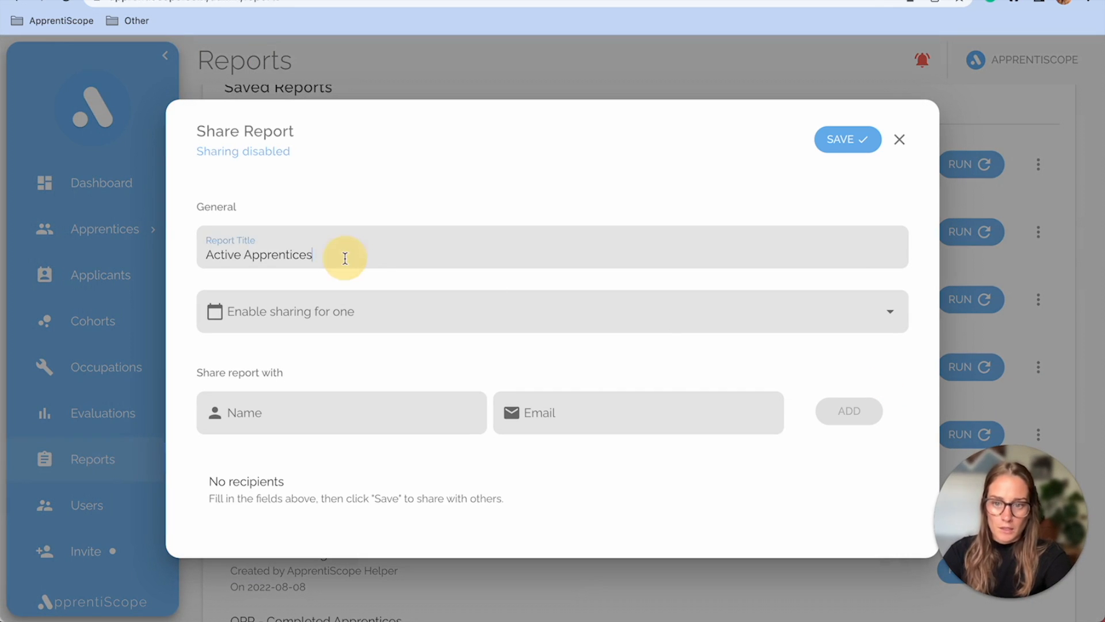
{"action": "triple_click", "coordinate": [345, 258]}
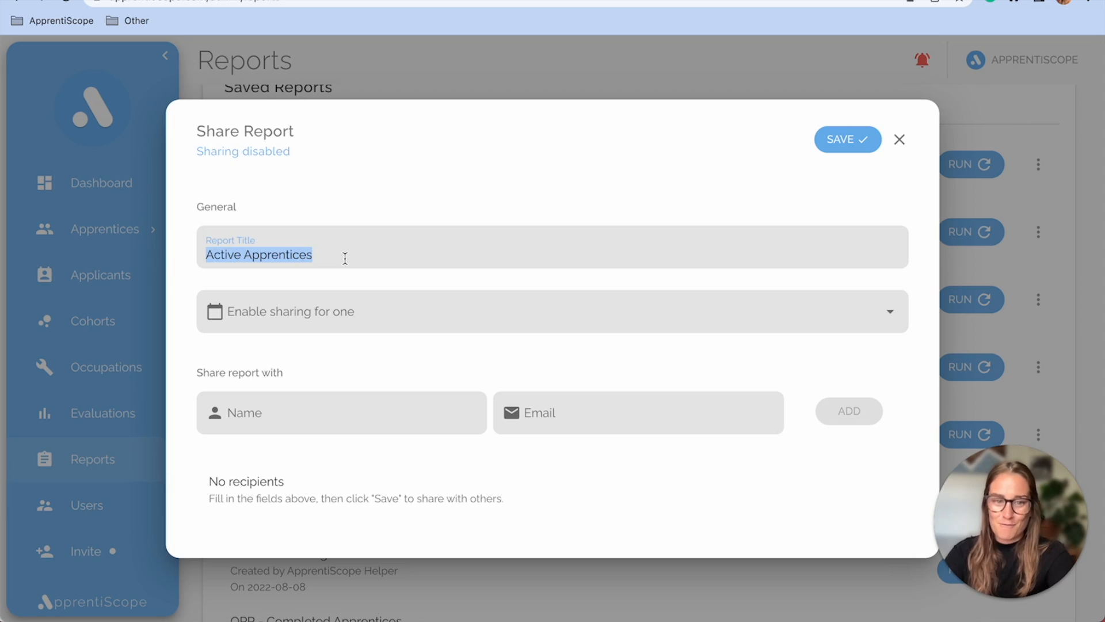
{"action": "left_click", "coordinate": [345, 258]}
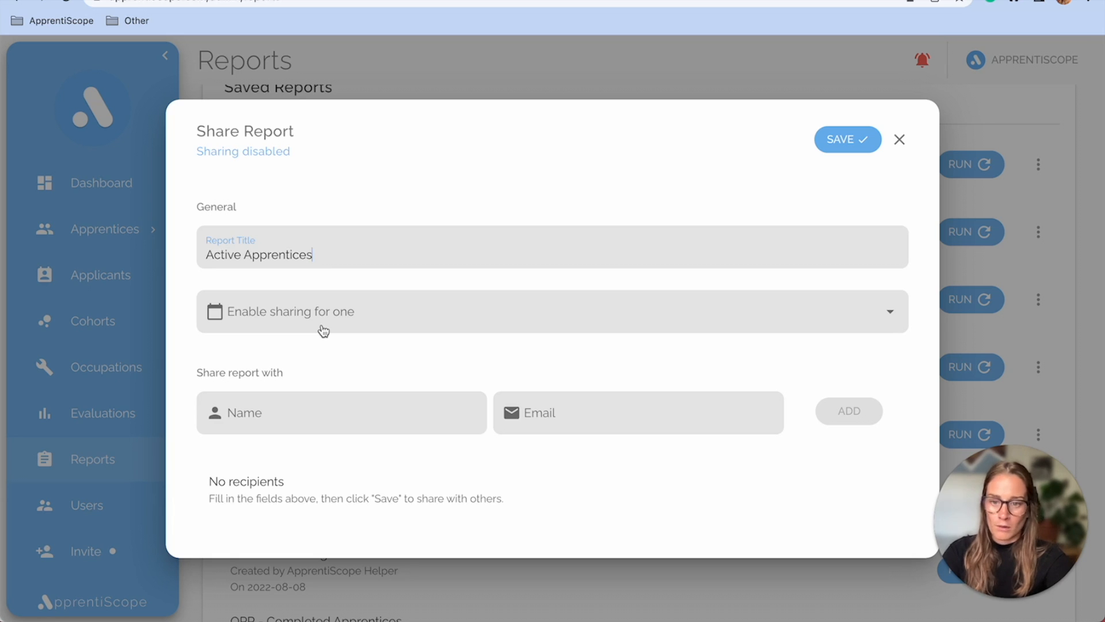
Set the report's sharing duration to one Week, check the recipient name field, and close the sharing settings without saving.
{"action": "left_click", "coordinate": [317, 306]}
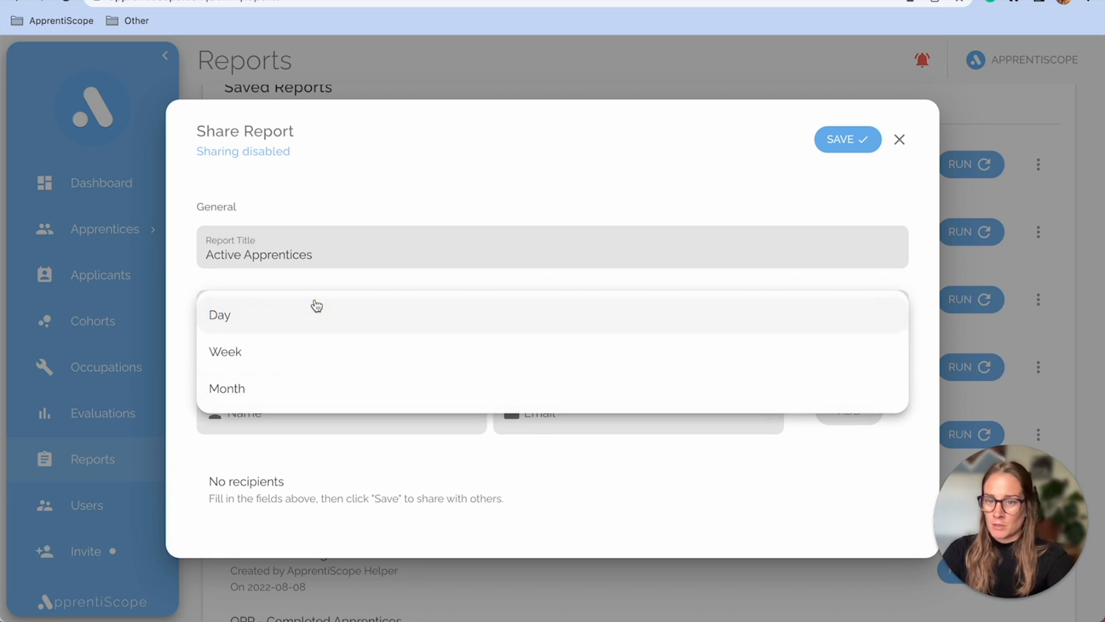
{"action": "left_click", "coordinate": [303, 348]}
{"action": "left_click", "coordinate": [295, 320]}
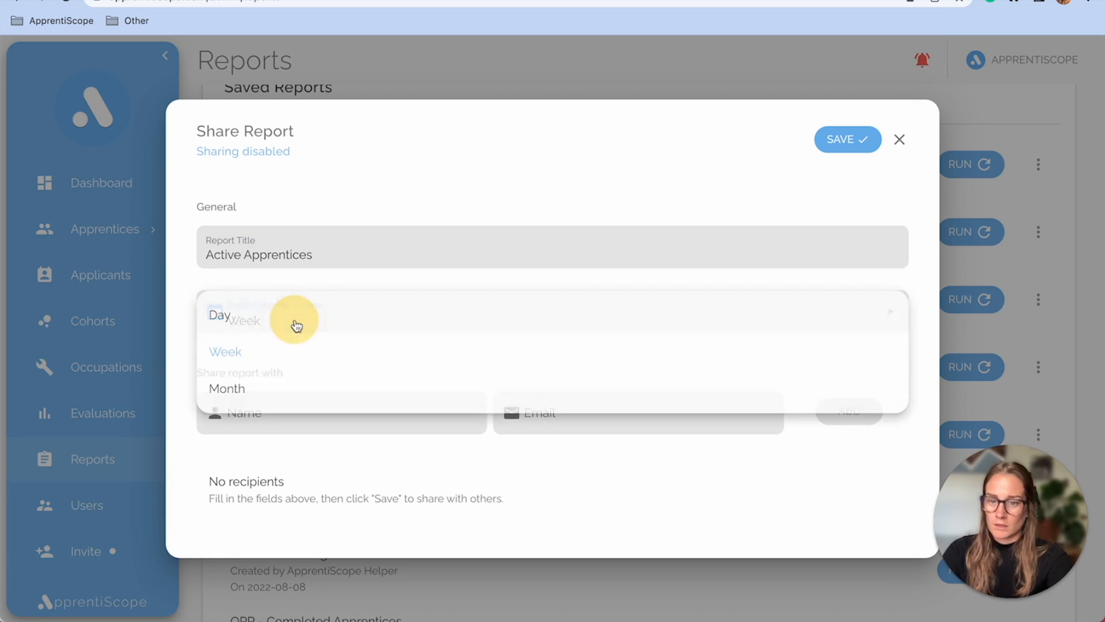
{"action": "left_click", "coordinate": [283, 358]}
{"action": "left_click", "coordinate": [297, 417]}
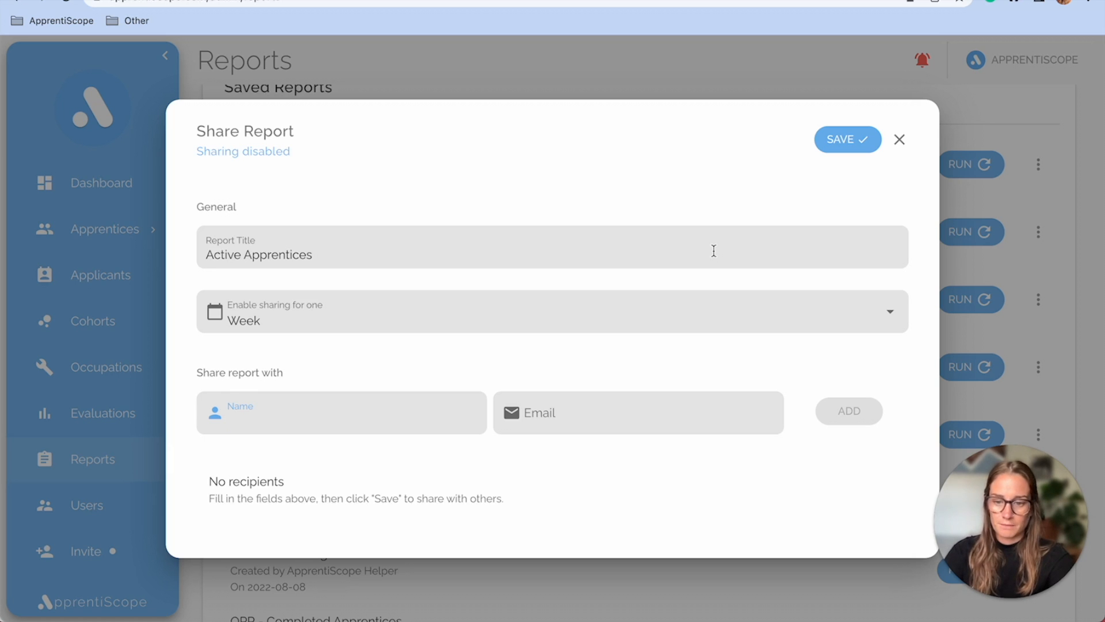
{"action": "left_click", "coordinate": [899, 141]}
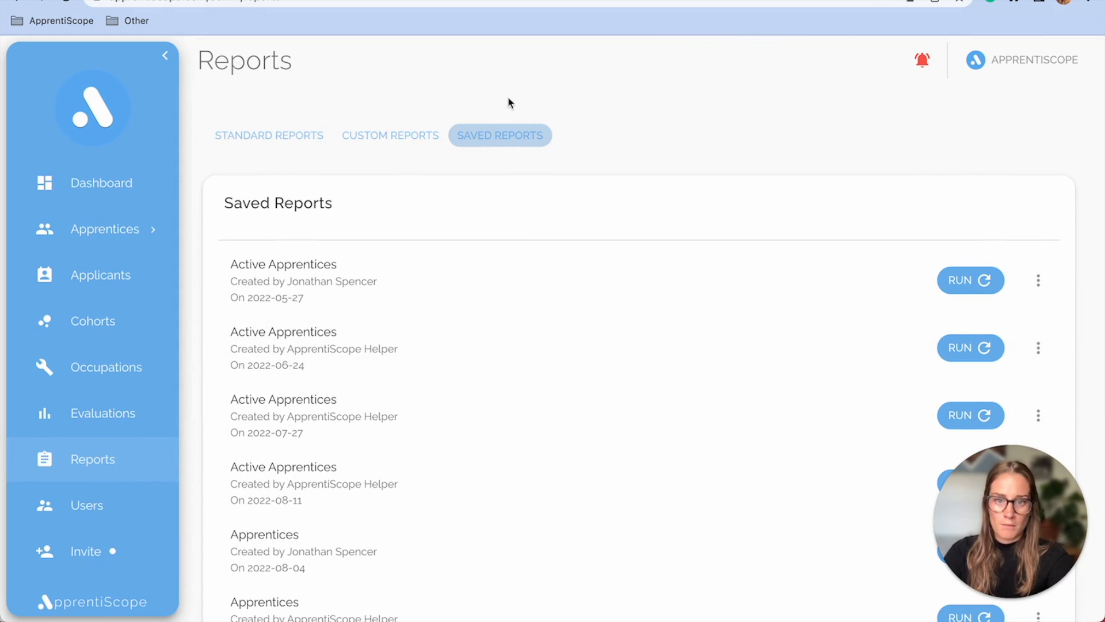
Return to the Custom Report Builder and review its primary data and data filter settings.
{"action": "left_click", "coordinate": [403, 138]}
{"action": "scroll", "coordinate": [495, 448], "scroll_direction": "down", "scroll_amount": 2}
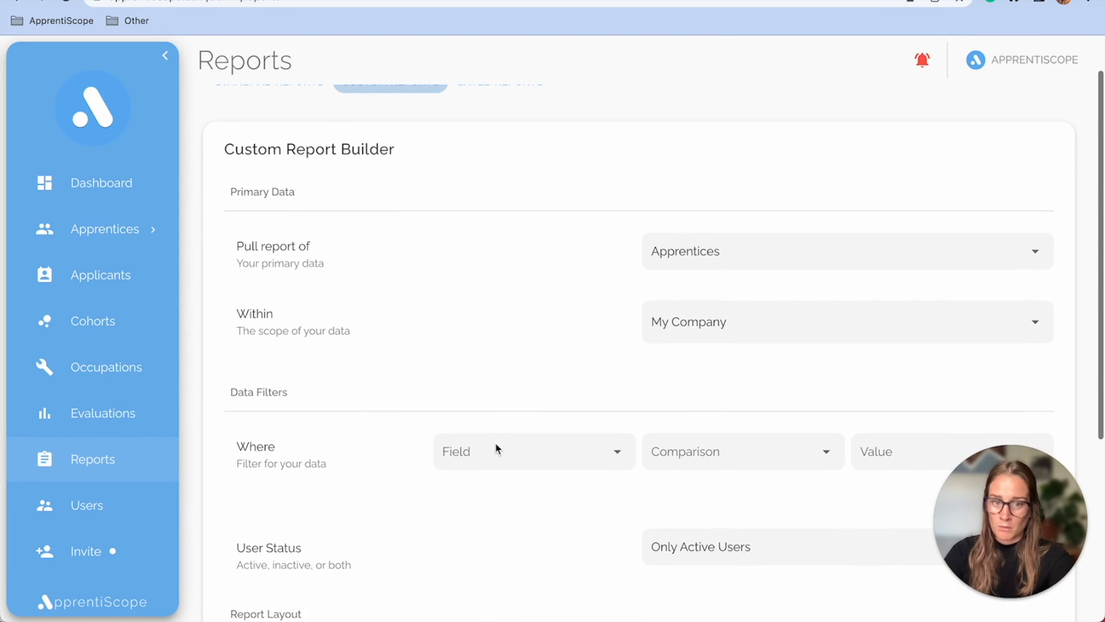
{"action": "scroll", "coordinate": [494, 449], "scroll_direction": "up", "scroll_amount": 2}
{"action": "scroll", "coordinate": [646, 338], "scroll_direction": "down", "scroll_amount": 1}
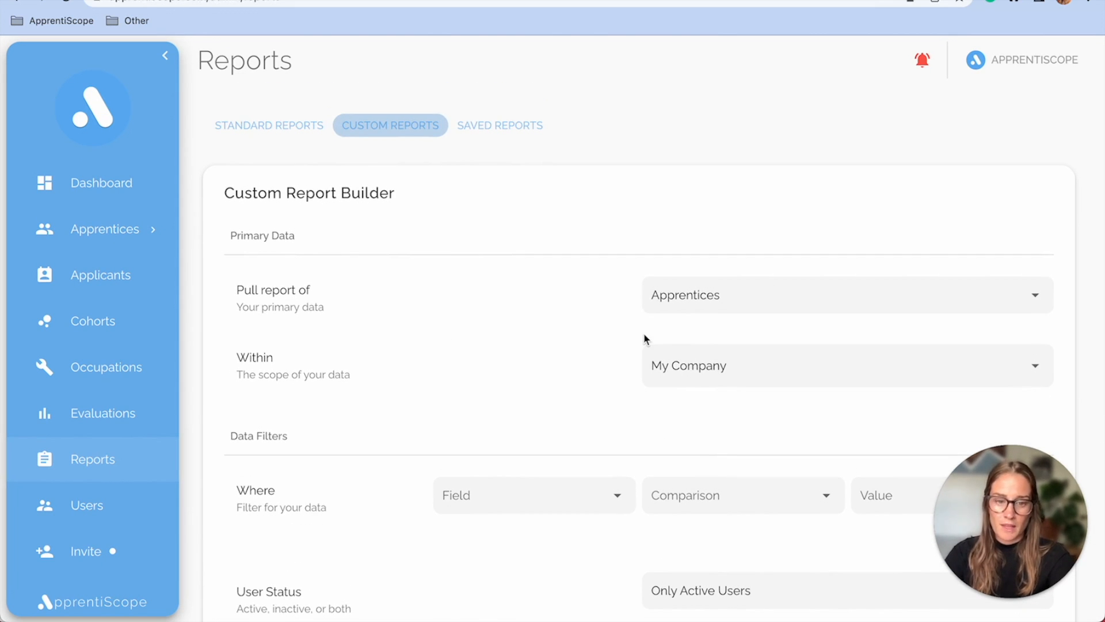
{"action": "scroll", "coordinate": [646, 339], "scroll_direction": "up", "scroll_amount": 2}
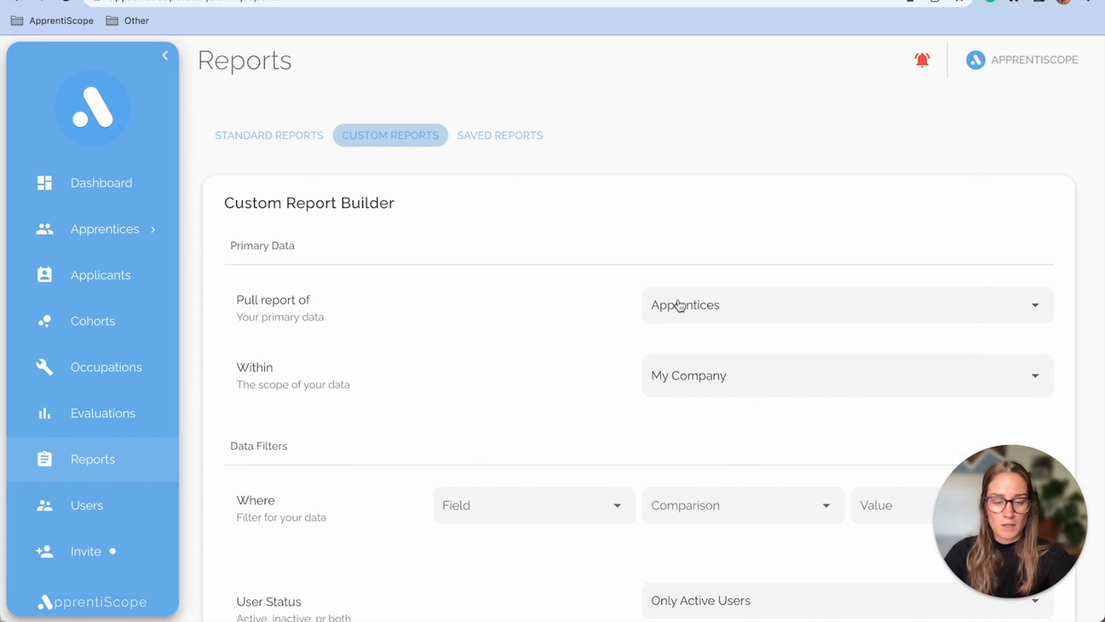
Review the standard individualized and aggregate reports, including the option to submit a customization request.
{"action": "left_click", "coordinate": [256, 144]}
{"action": "scroll", "coordinate": [393, 285], "scroll_direction": "down", "scroll_amount": 1}
{"action": "scroll", "coordinate": [394, 286], "scroll_direction": "down", "scroll_amount": 5}
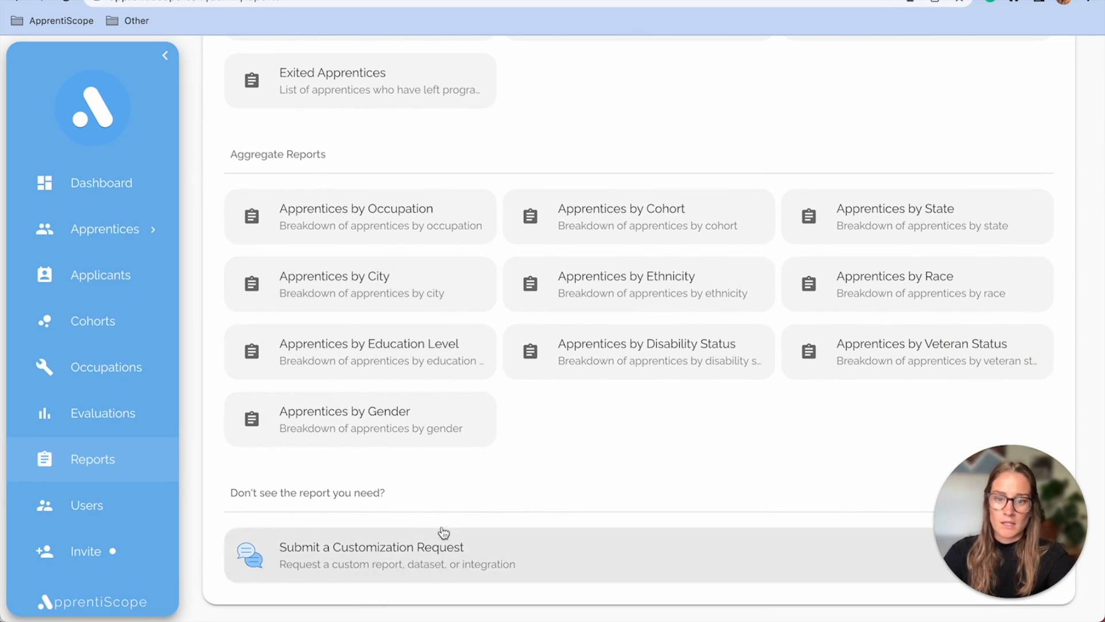
{"action": "scroll", "coordinate": [469, 504], "scroll_direction": "up", "scroll_amount": 5}
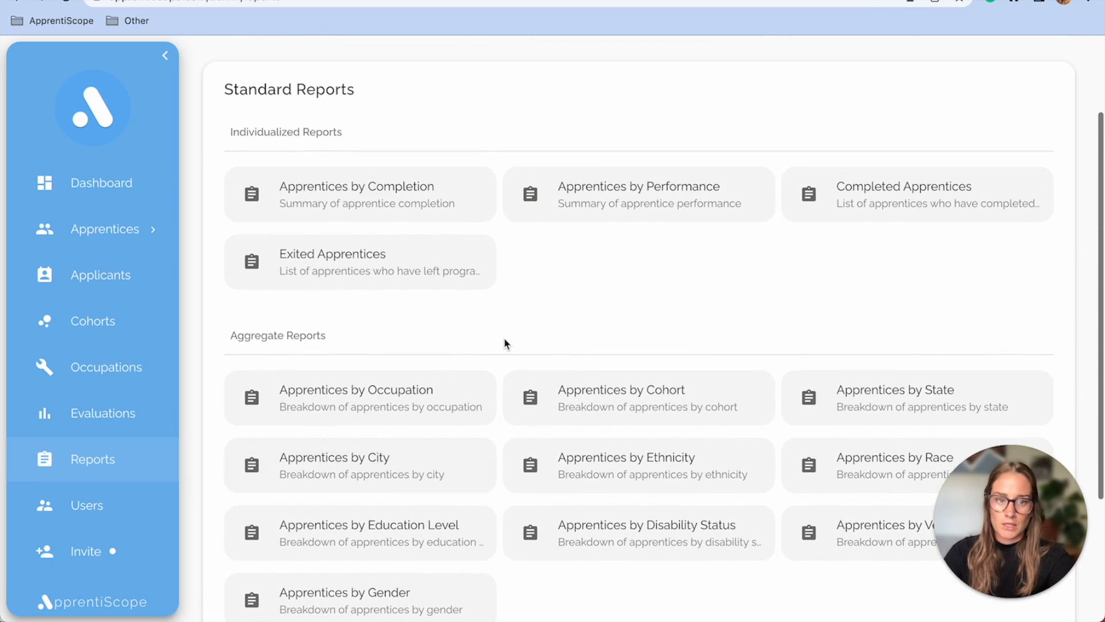
{"action": "scroll", "coordinate": [505, 343], "scroll_direction": "up", "scroll_amount": 1}
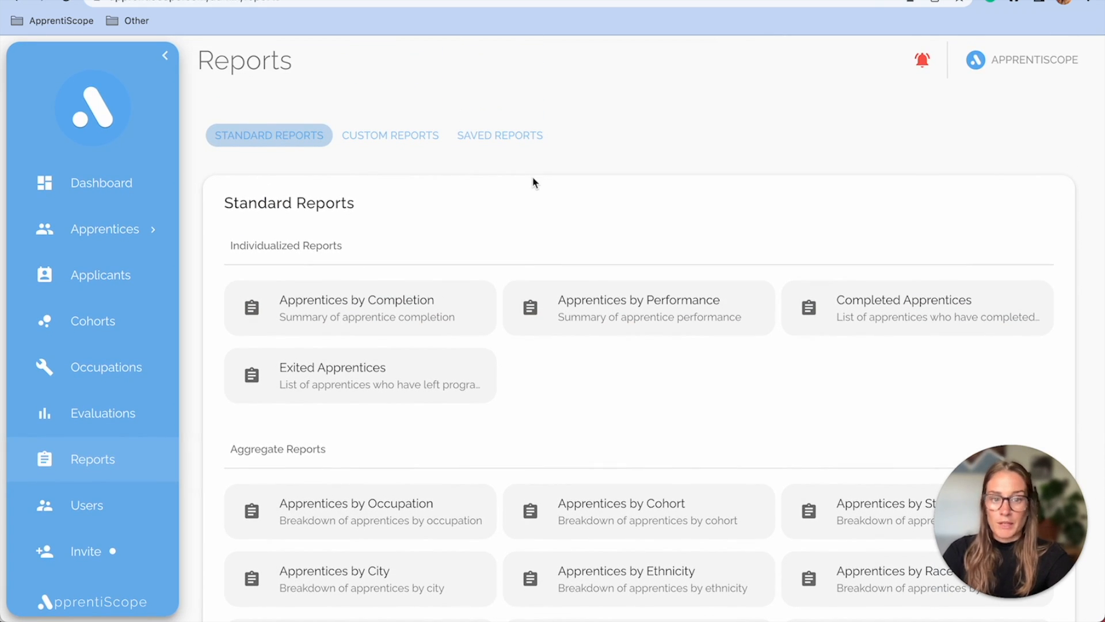